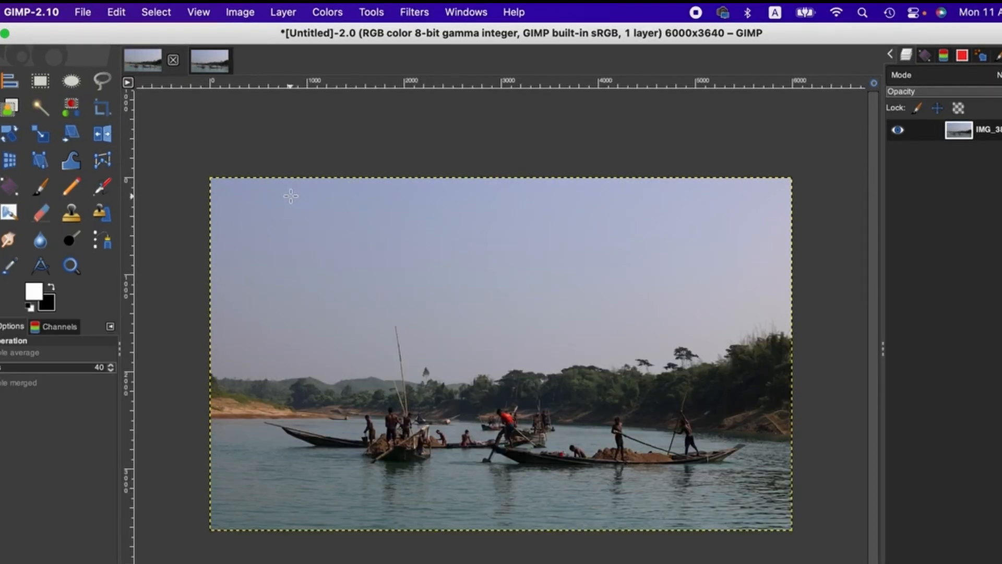
left_click(329, 16)
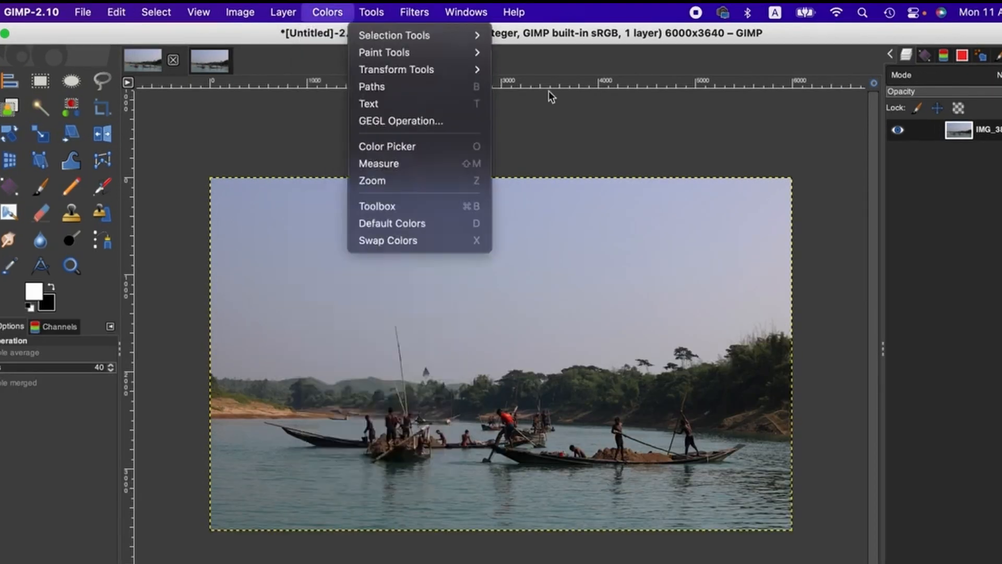
left_click(652, 308)
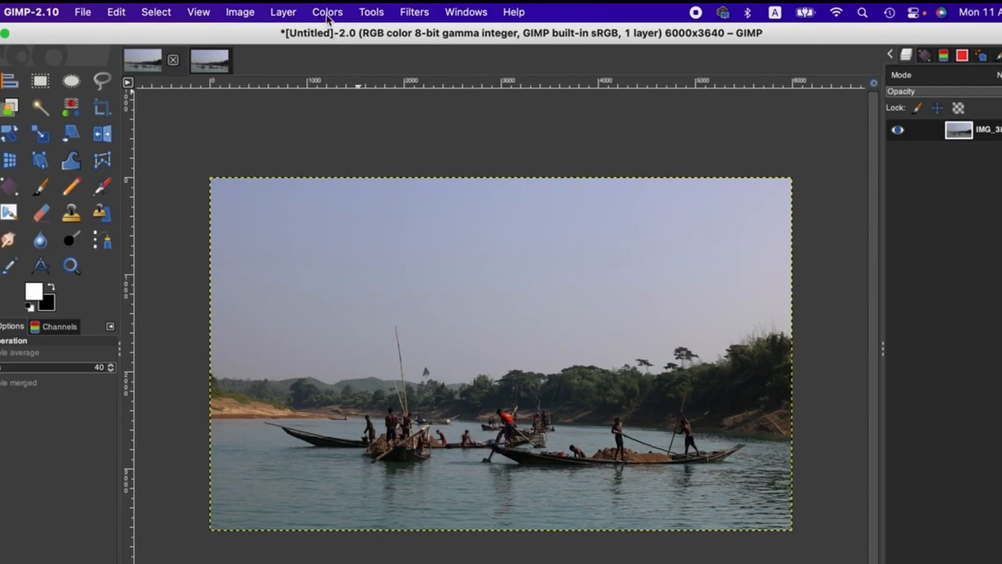
Brighten the photo with a smooth Value curve through points at about 49→55, 97→122 and 193→197
left_click(327, 14)
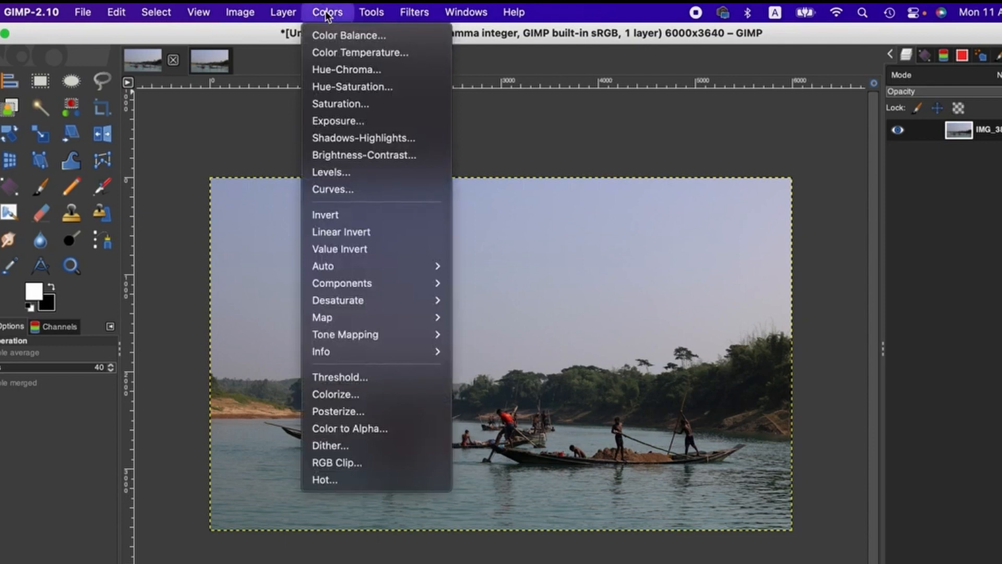
left_click(352, 187)
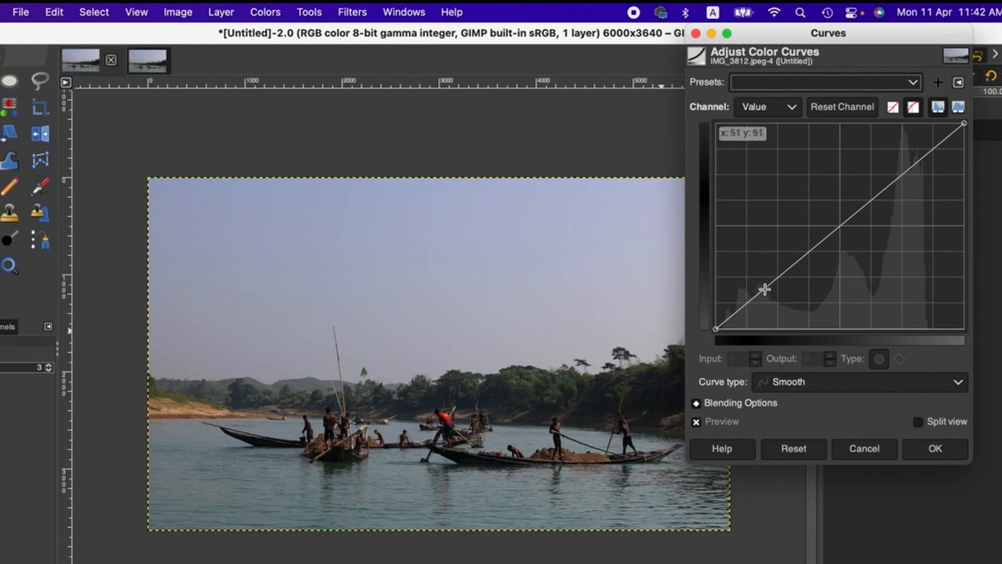
left_click(806, 253)
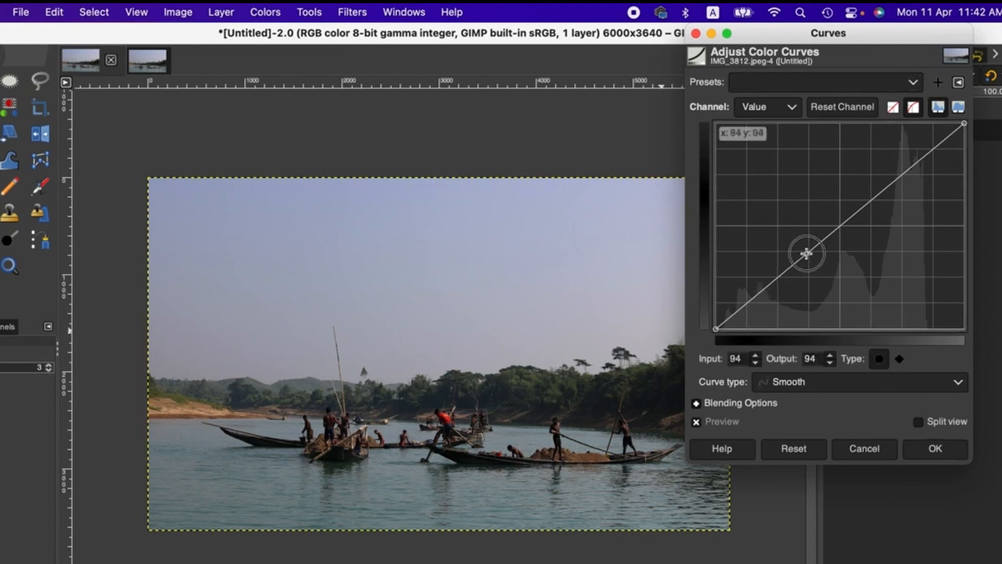
left_click_drag(807, 254, 804, 244)
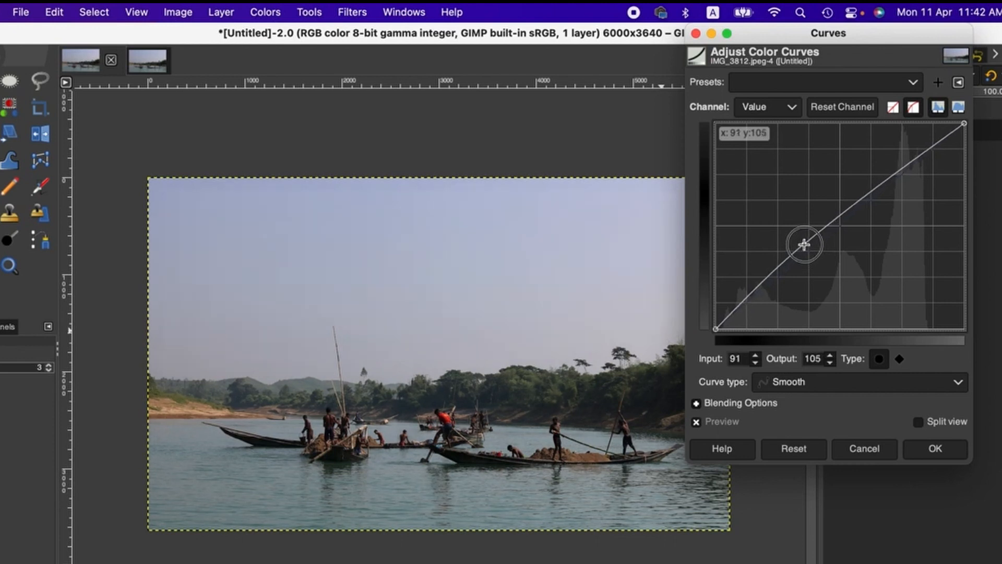
left_click(905, 171)
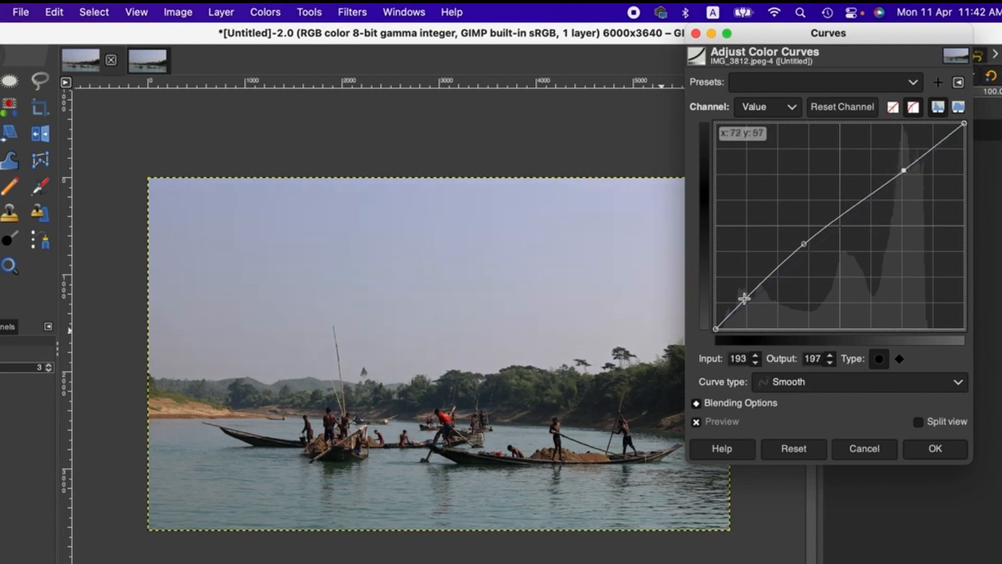
left_click_drag(763, 283, 764, 285)
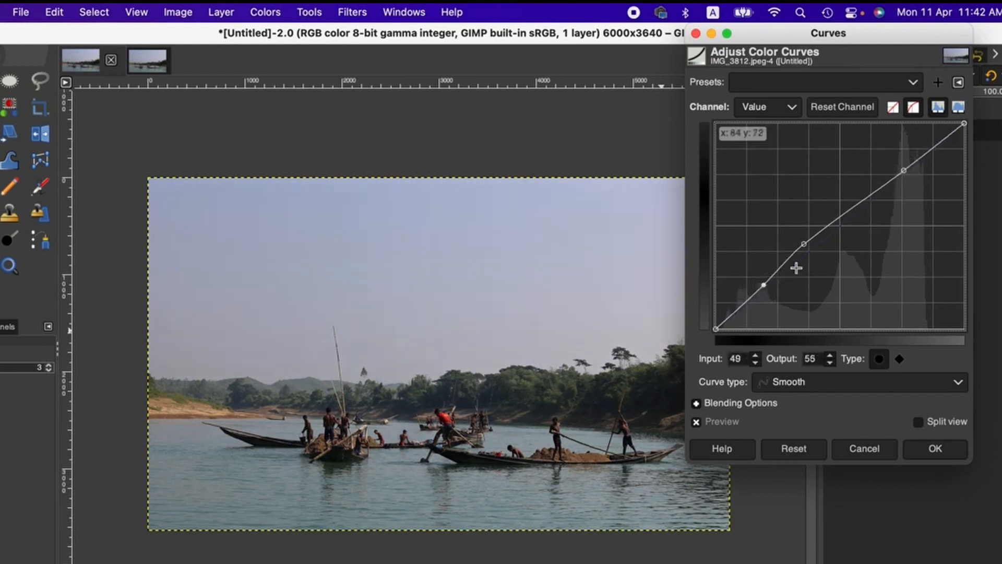
left_click_drag(804, 244, 808, 232)
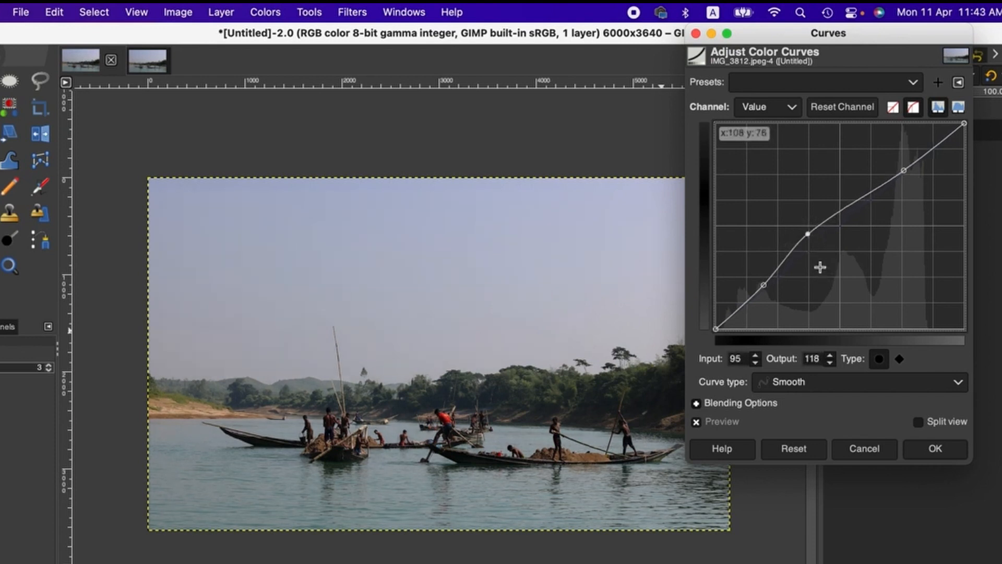
left_click_drag(811, 234, 810, 230)
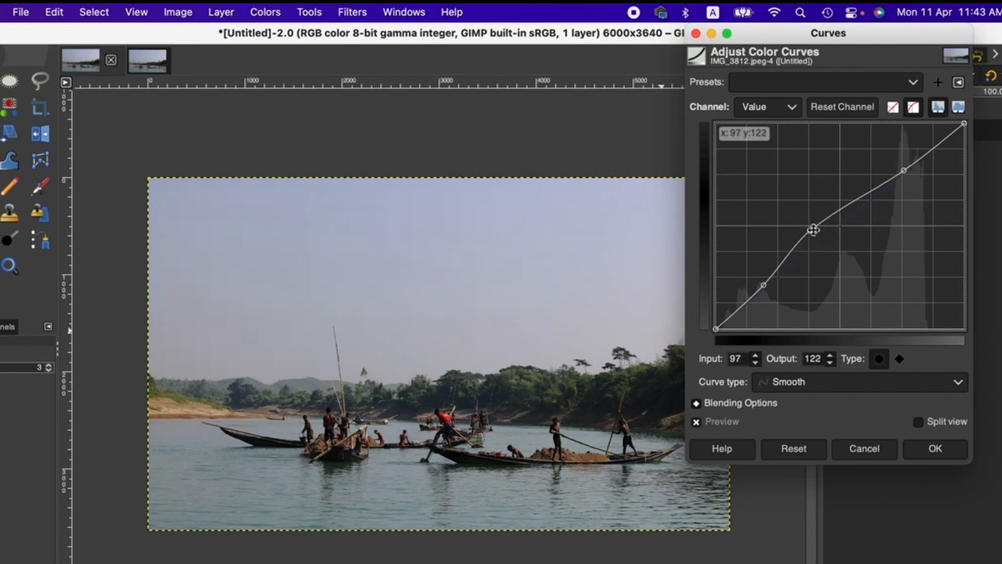
Compare the photo with and without the curve preview, and apply the curve with the preview on
left_click(697, 421)
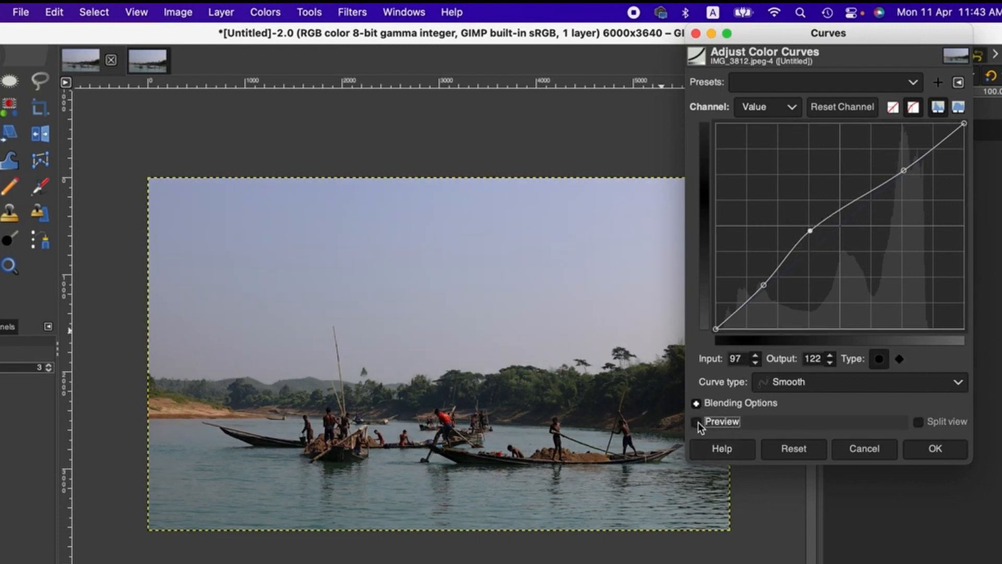
left_click(698, 422)
left_click(697, 422)
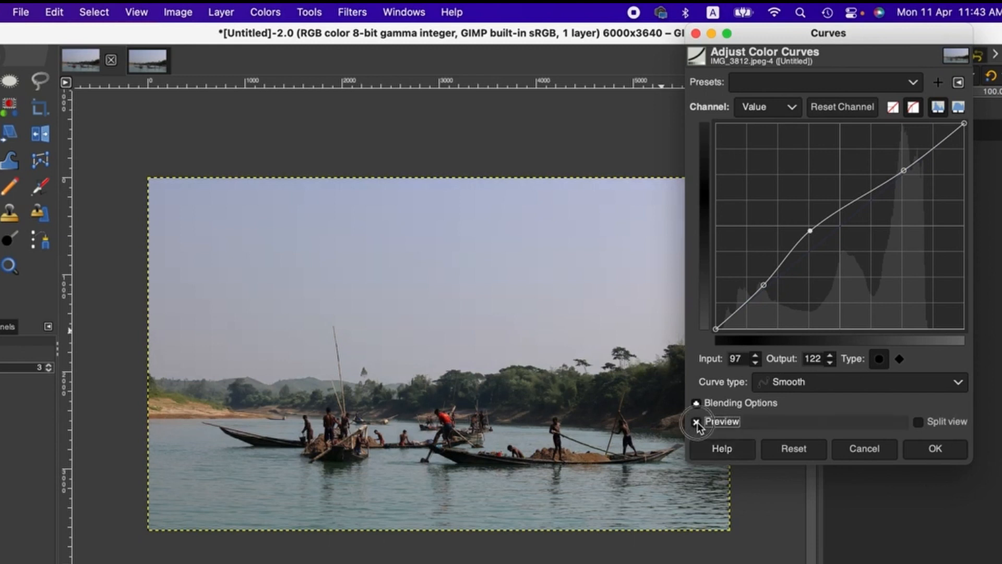
left_click(697, 421)
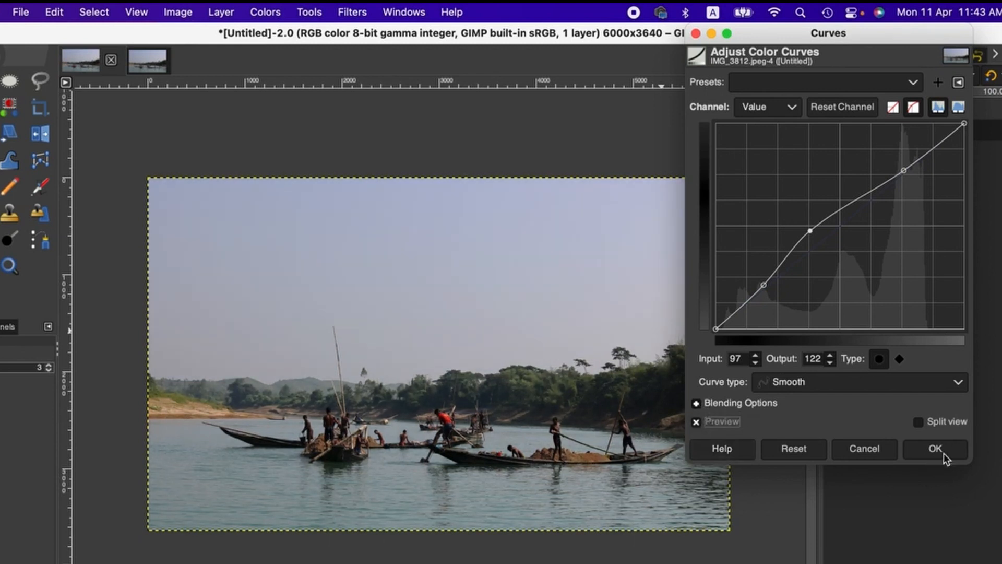
left_click(927, 457)
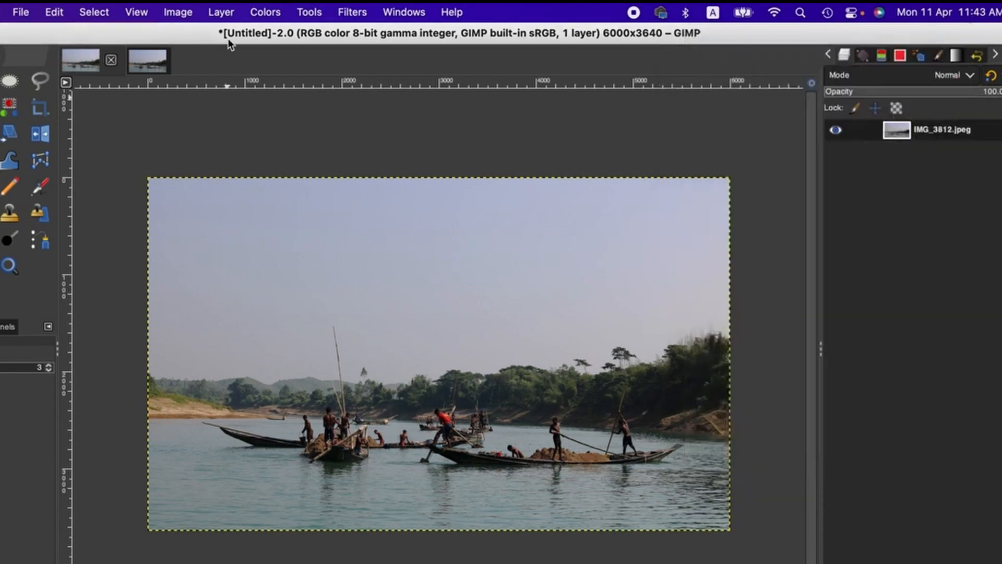
Open Levels for the photo and compare the logarithmic histogram with the linear one, keeping the linear view
left_click(265, 12)
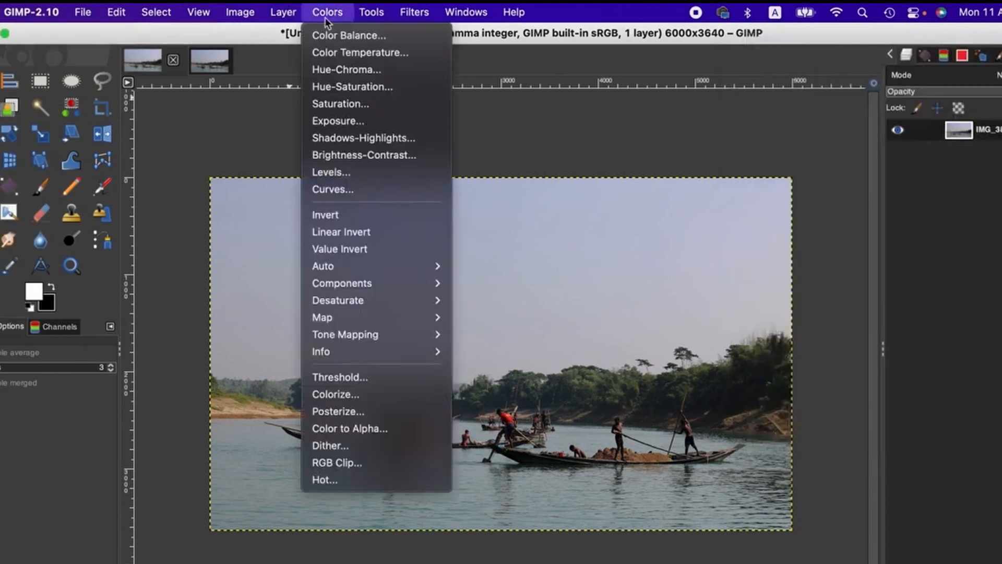
left_click(341, 173)
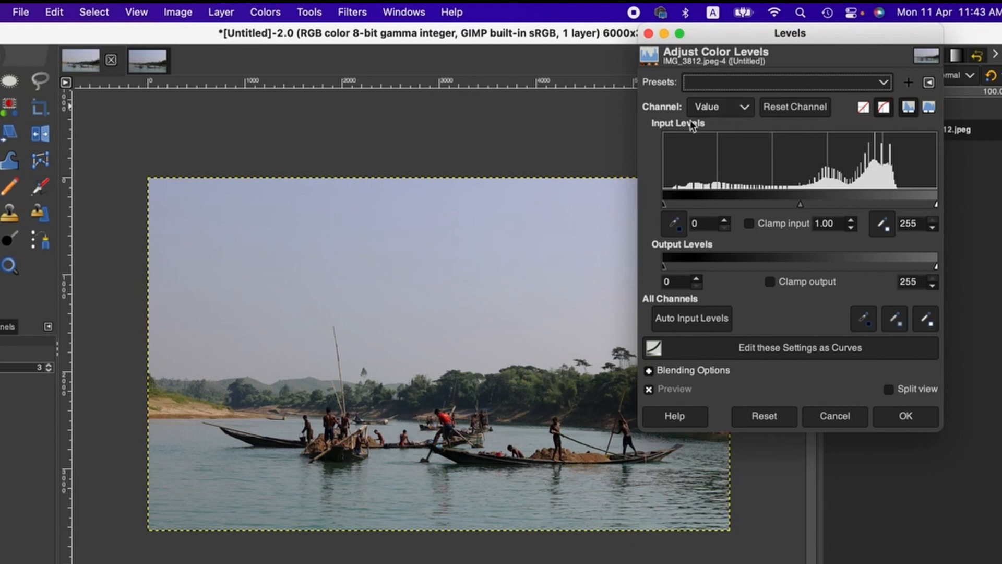
left_click(736, 110)
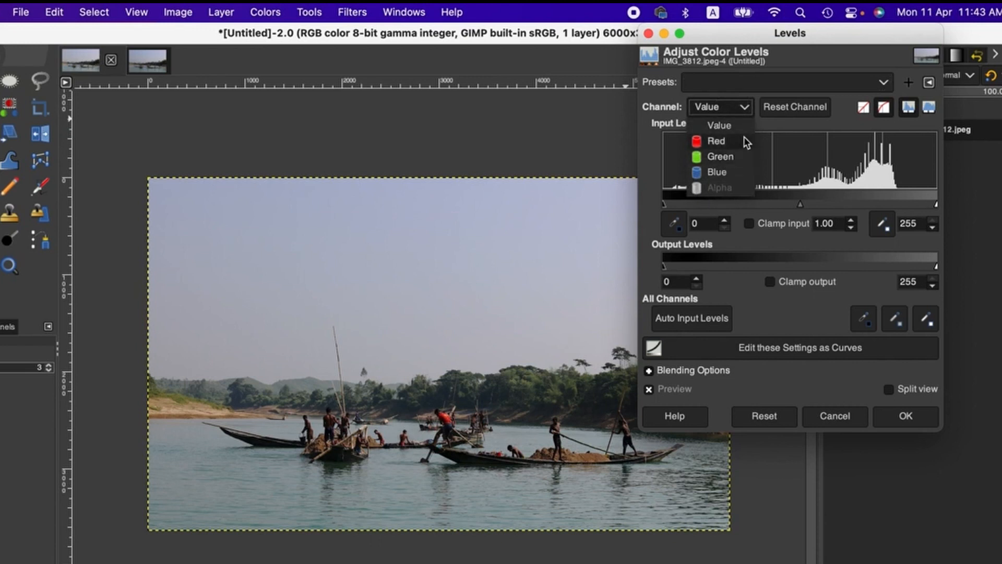
left_click(744, 110)
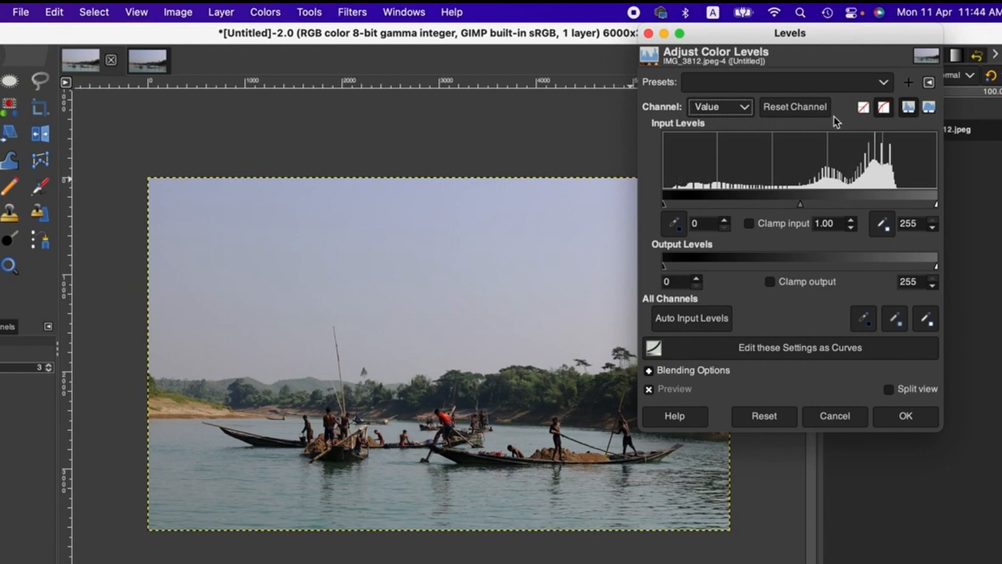
left_click(929, 108)
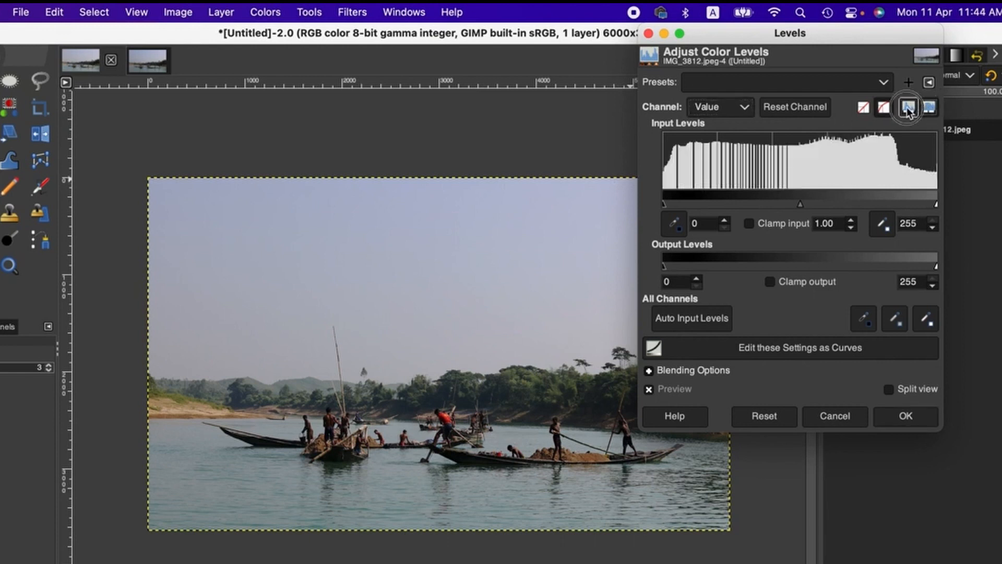
left_click(909, 107)
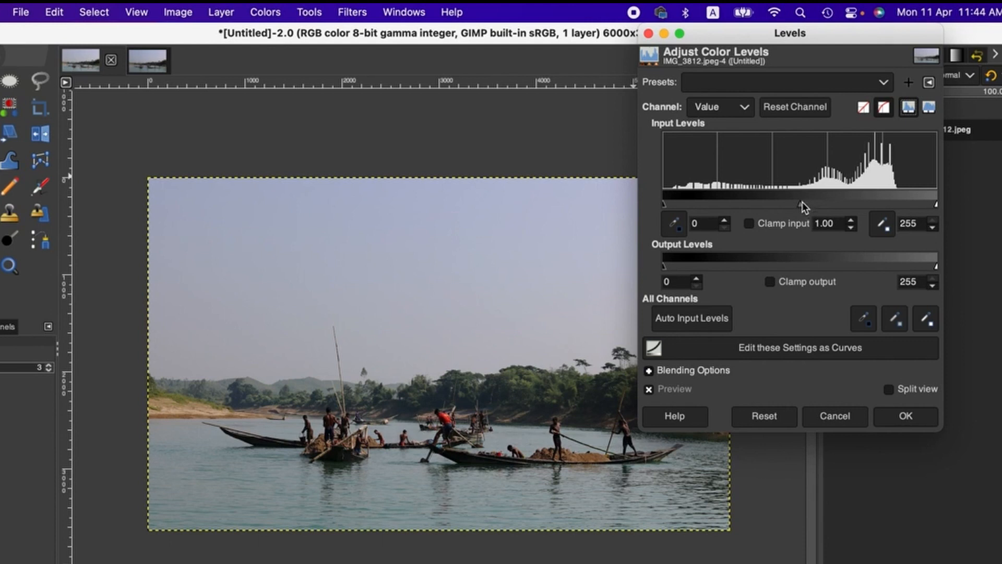
Set the Value channel's white input level to 249 and its gamma to 1.17, keeping the black input level at 0
left_click(666, 204)
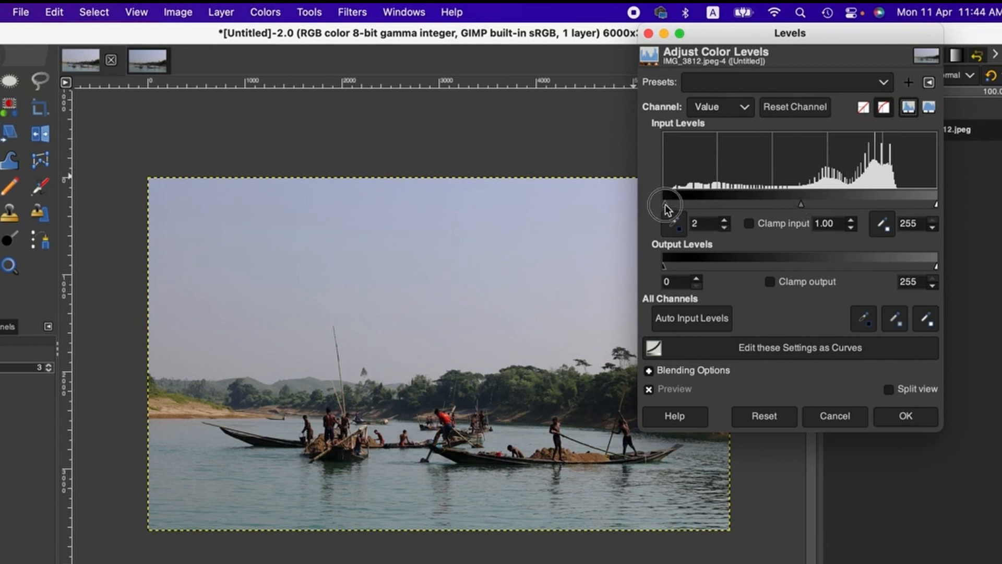
left_click_drag(665, 205, 656, 208)
left_click_drag(935, 204, 937, 206)
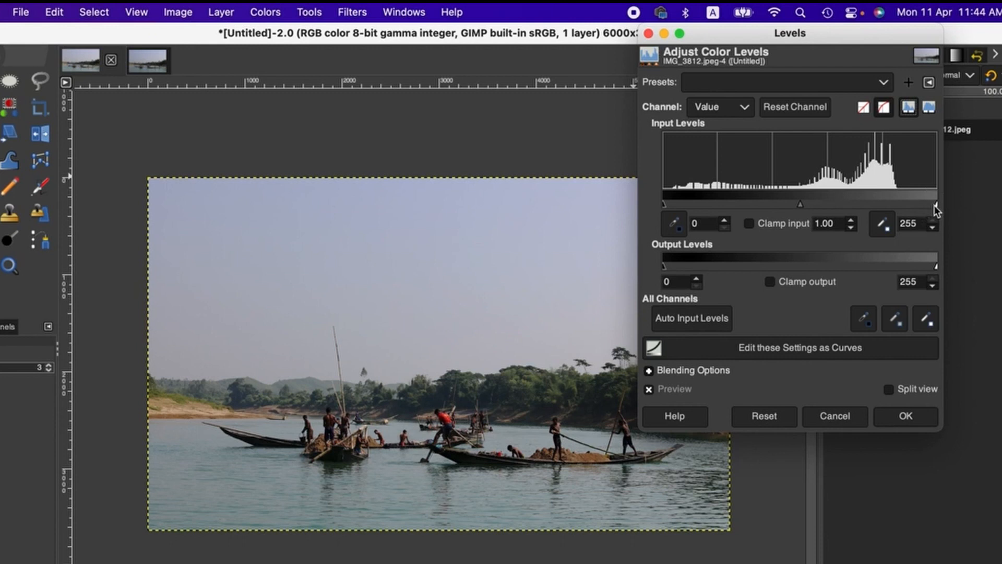
left_click_drag(935, 205, 934, 205)
left_click_drag(935, 206, 931, 206)
left_click_drag(798, 205, 792, 206)
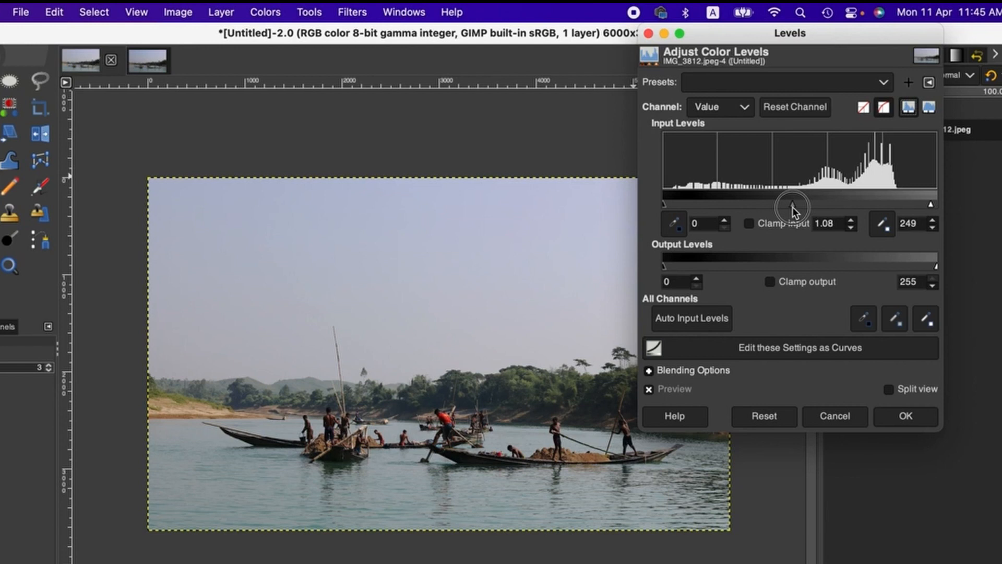
left_click_drag(792, 207, 787, 207)
left_click(738, 112)
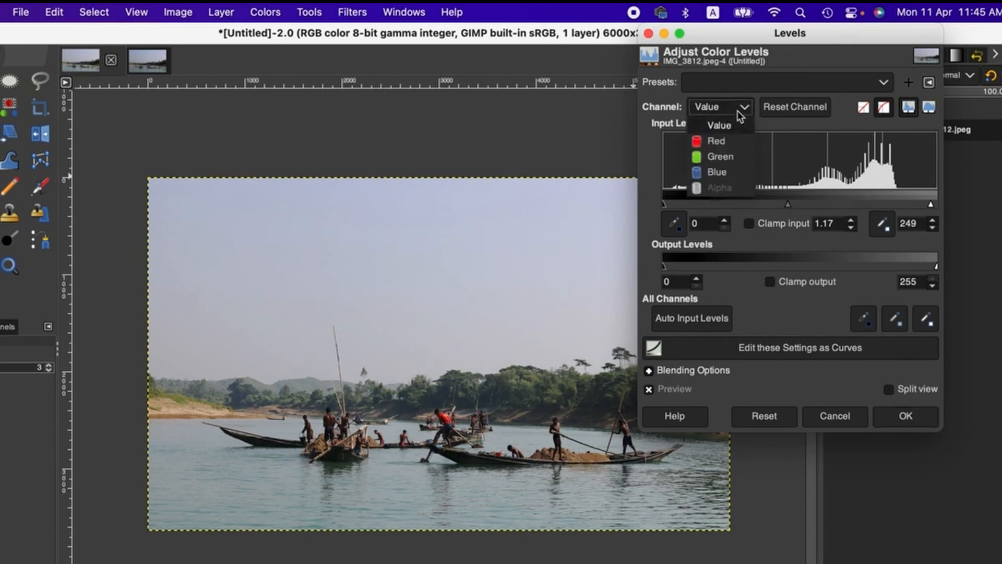
left_click(719, 171)
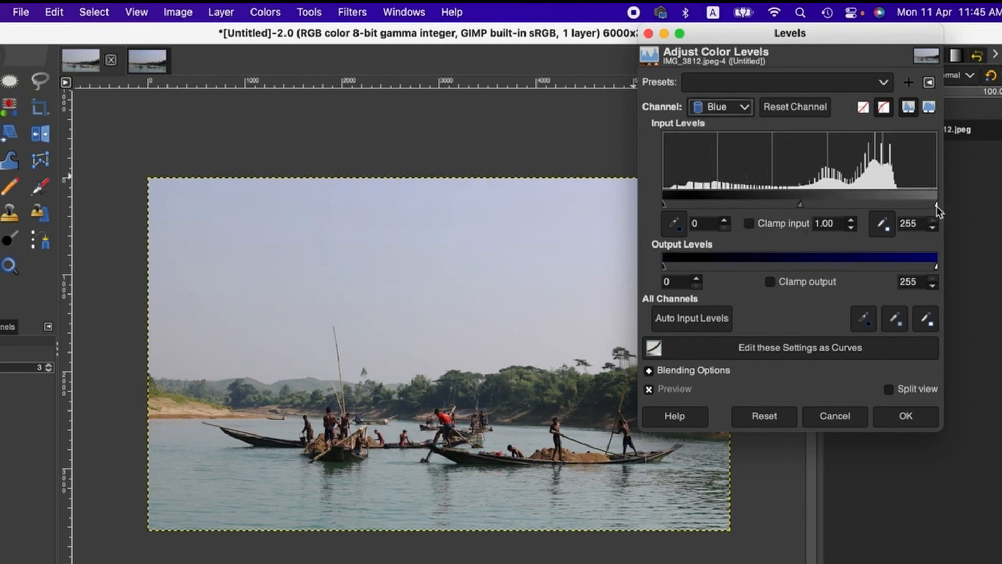
left_click(740, 107)
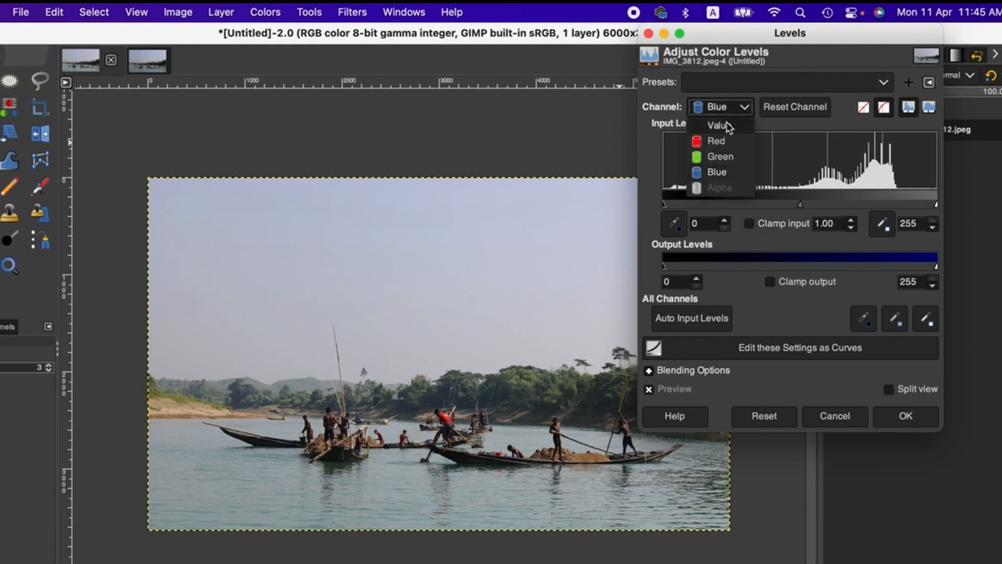
left_click(728, 127)
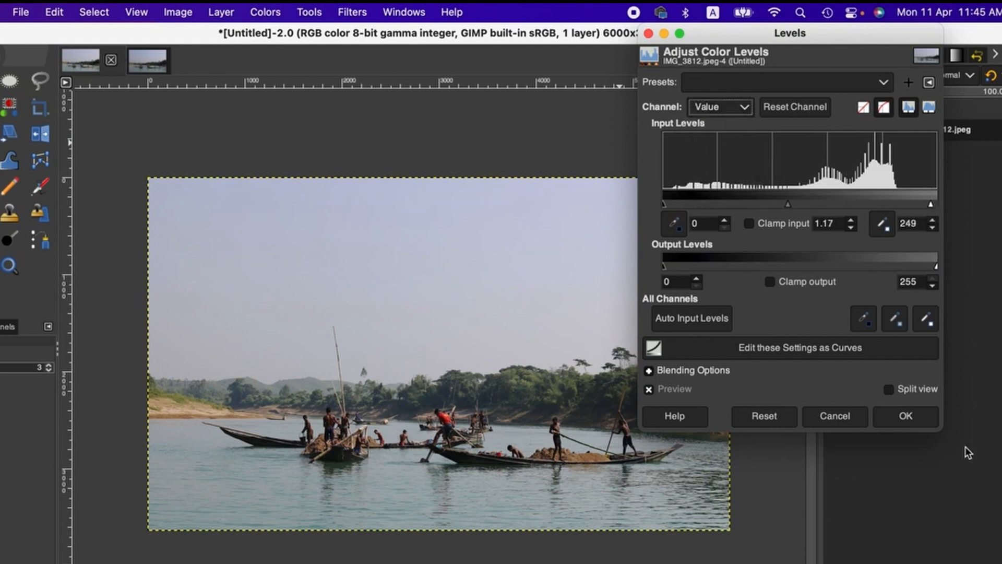
Compare the photo with and without the Levels preview, and apply the levels adjustment
left_click(649, 389)
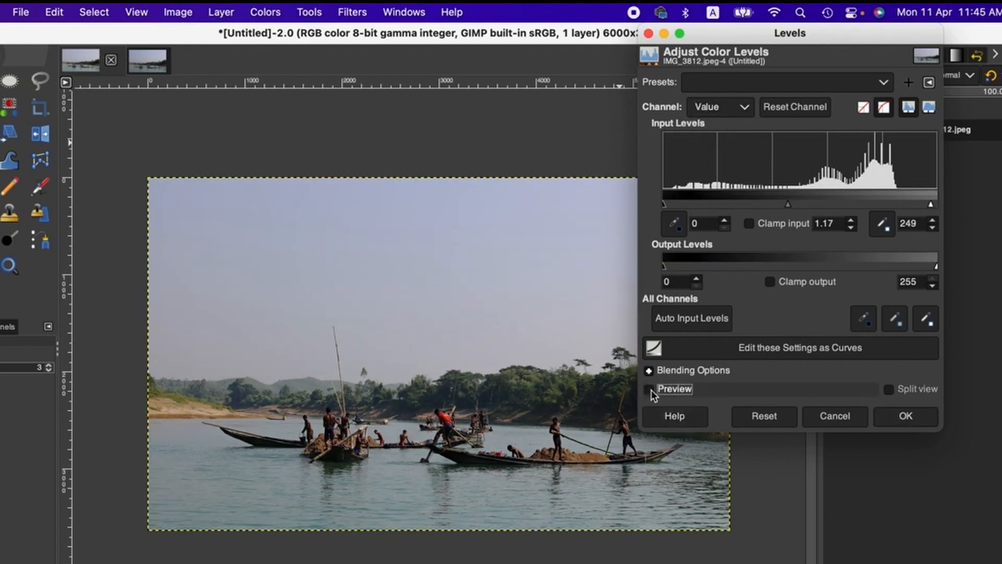
left_click(649, 390)
key("Return")
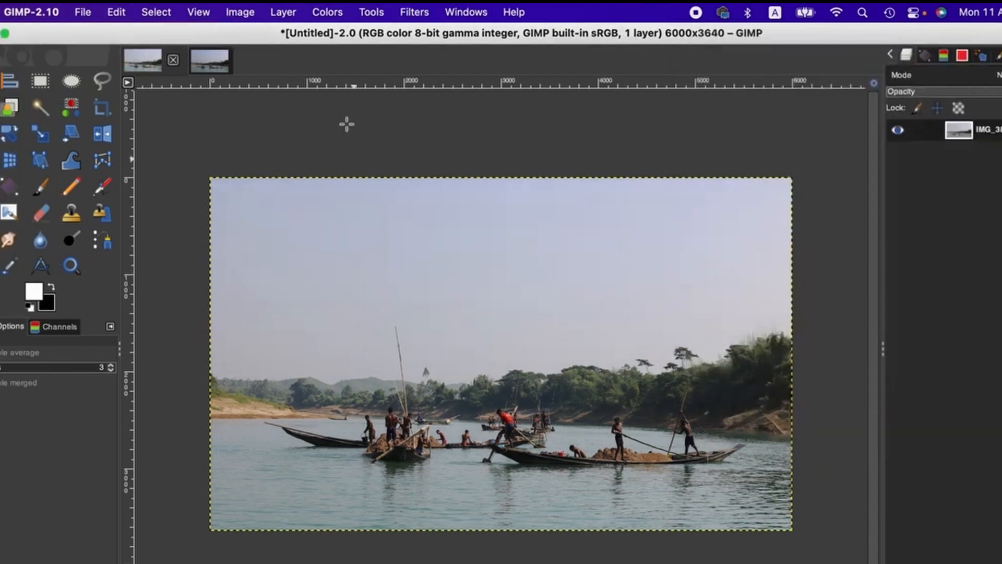
Raise the photo's lightness slightly and set its chroma to 3 with Hue-Chroma, and apply the adjustment
left_click(320, 9)
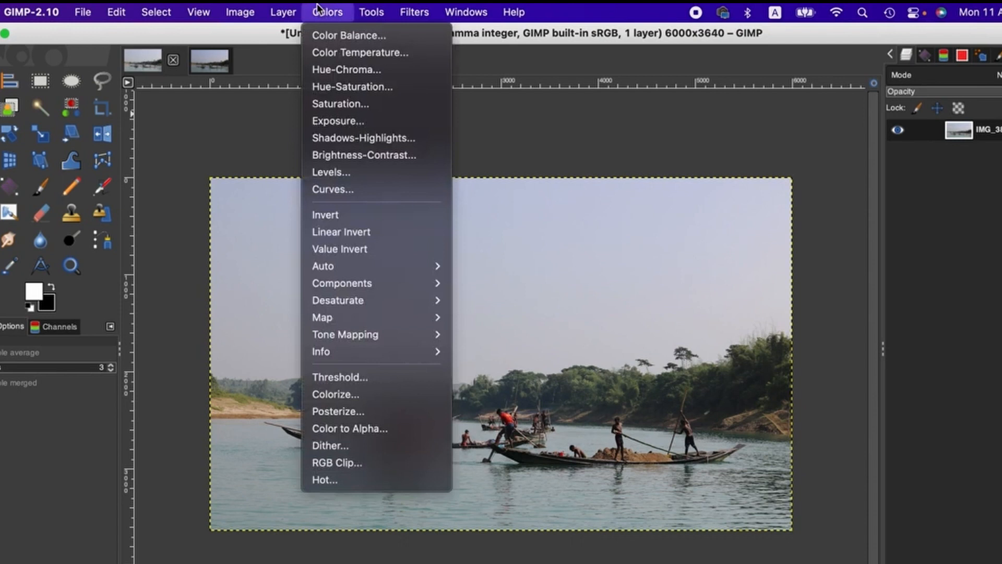
left_click(336, 69)
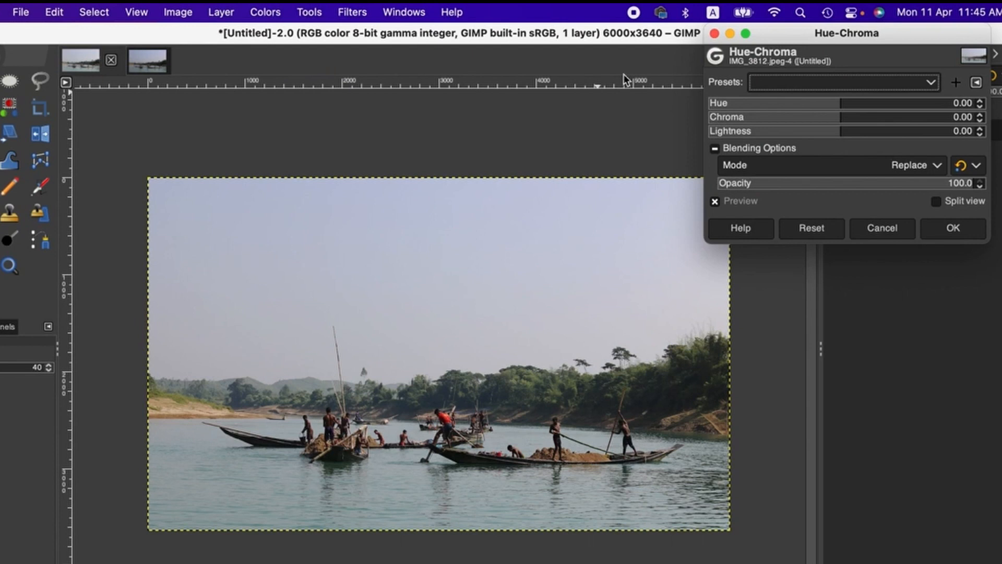
left_click(980, 129)
left_click(980, 129)
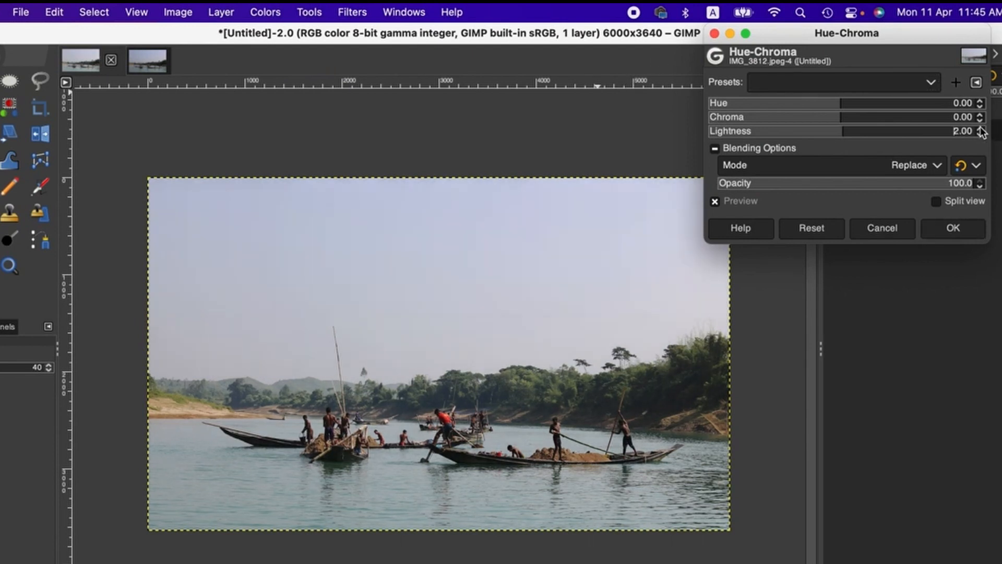
left_click(980, 128)
left_click(981, 115)
left_click(981, 114)
left_click(981, 115)
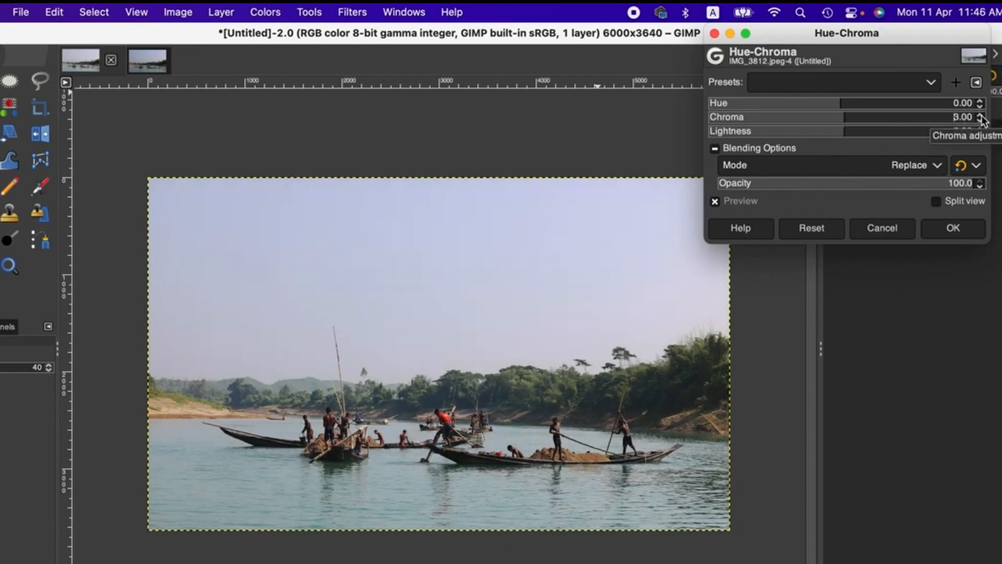
left_click(963, 227)
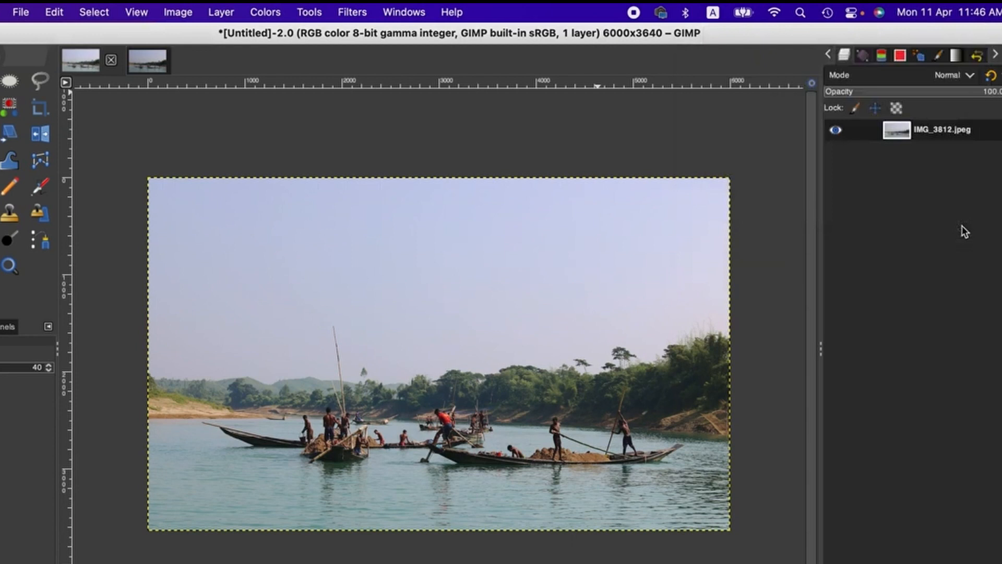
Shift the photo's midtones toward blue to about 10.8 with Color Balance, and compare the result with and without the preview
left_click(265, 13)
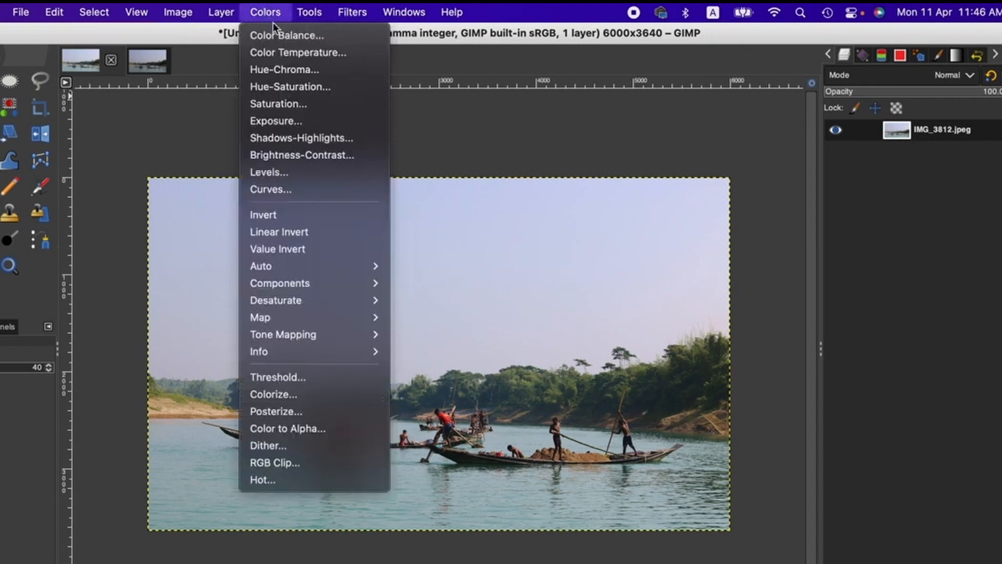
left_click(276, 31)
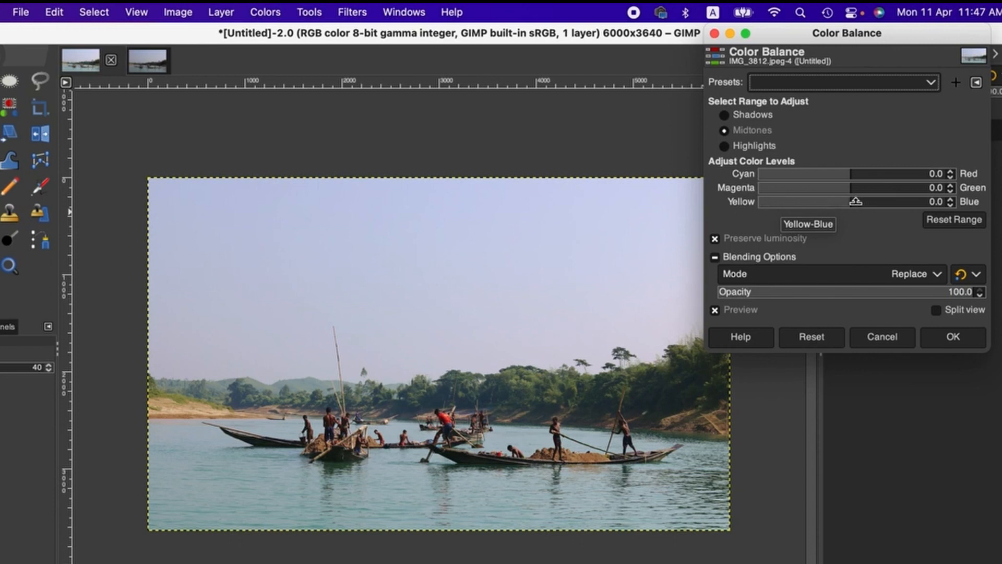
left_click(856, 200)
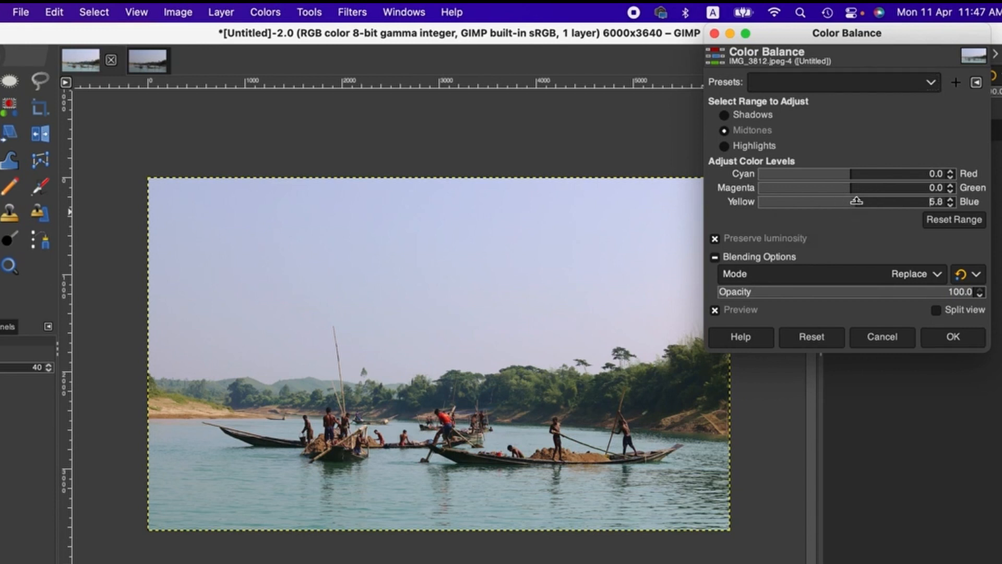
left_click(859, 201)
left_click(860, 200)
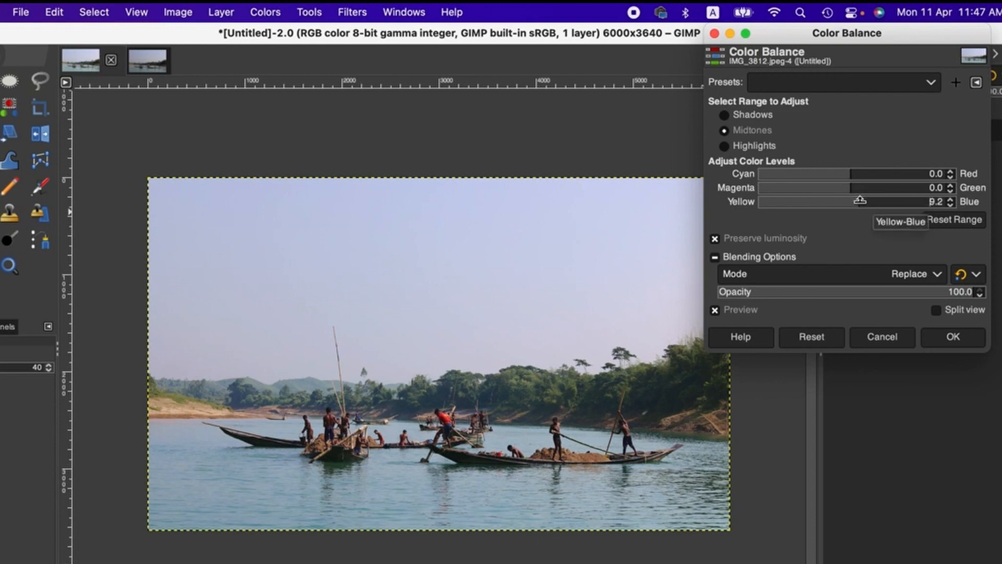
left_click(860, 201)
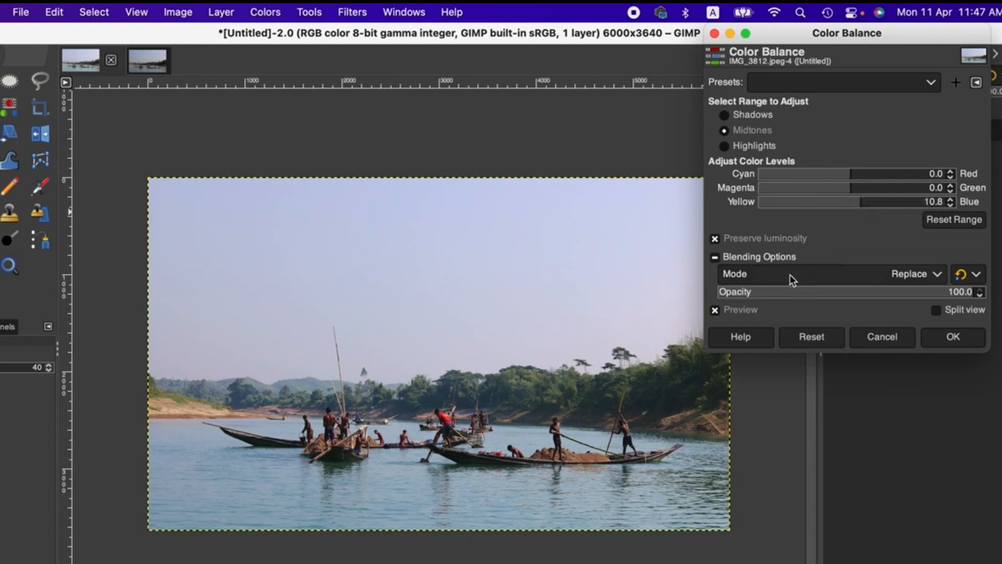
left_click(858, 197)
left_click(715, 309)
left_click(714, 309)
Set the highlights' yellow-blue level to 9.0 in Color Balance
left_click(722, 145)
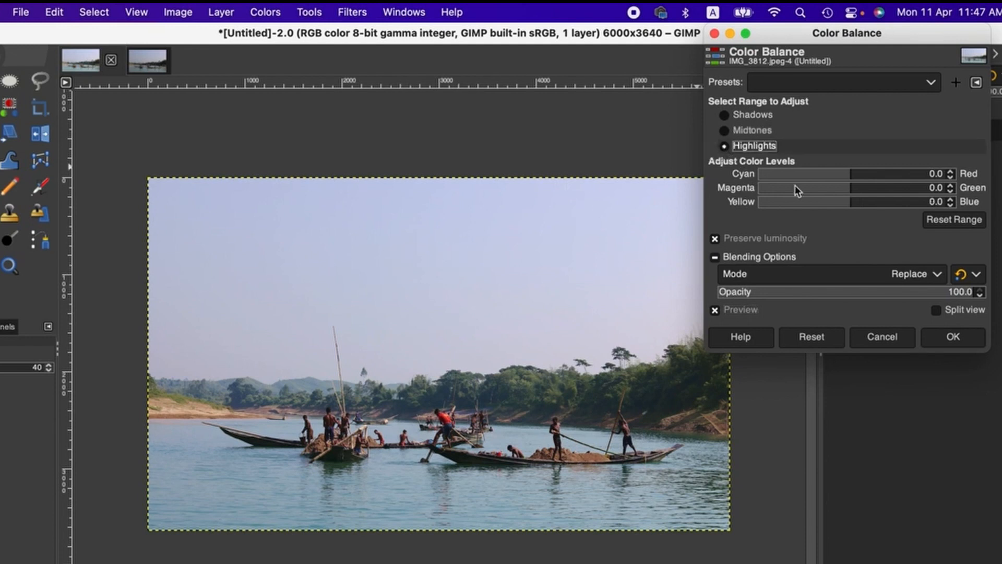
left_click(861, 200)
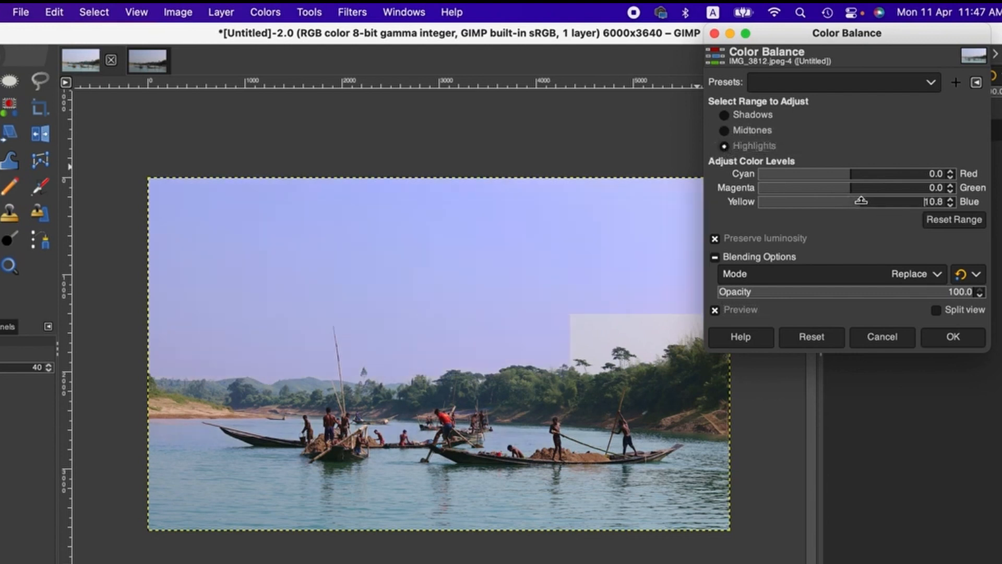
left_click(855, 199)
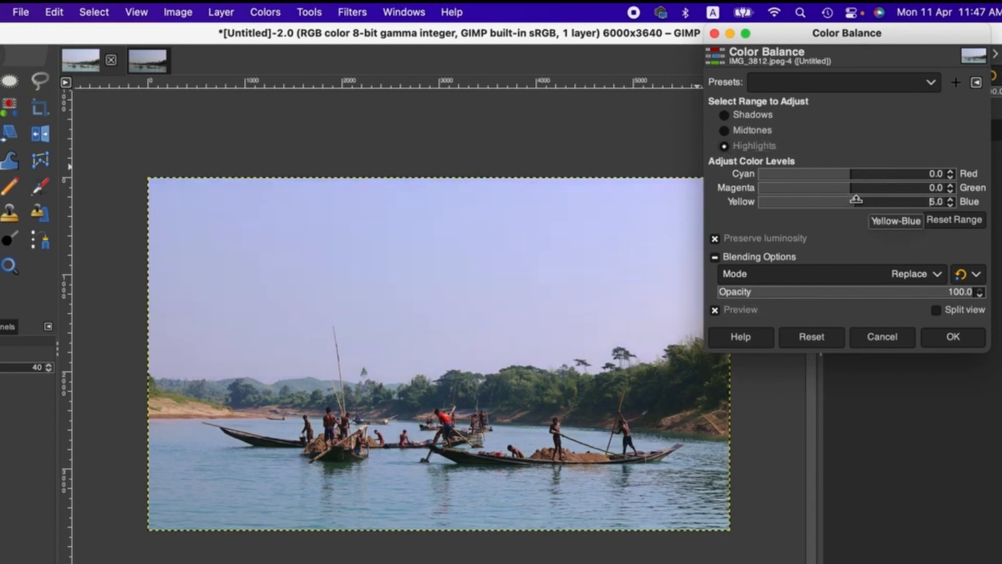
left_click(951, 199)
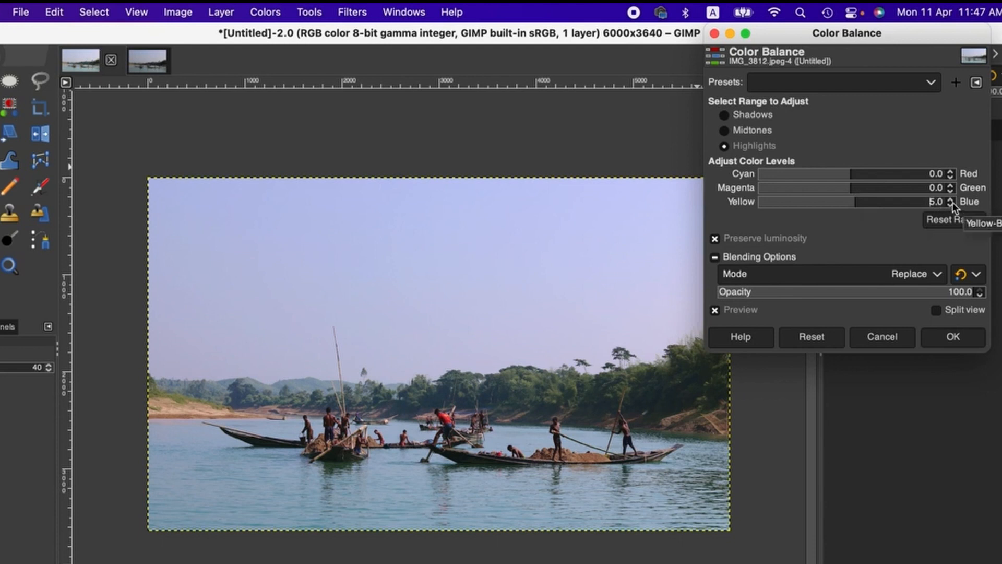
left_click(951, 200)
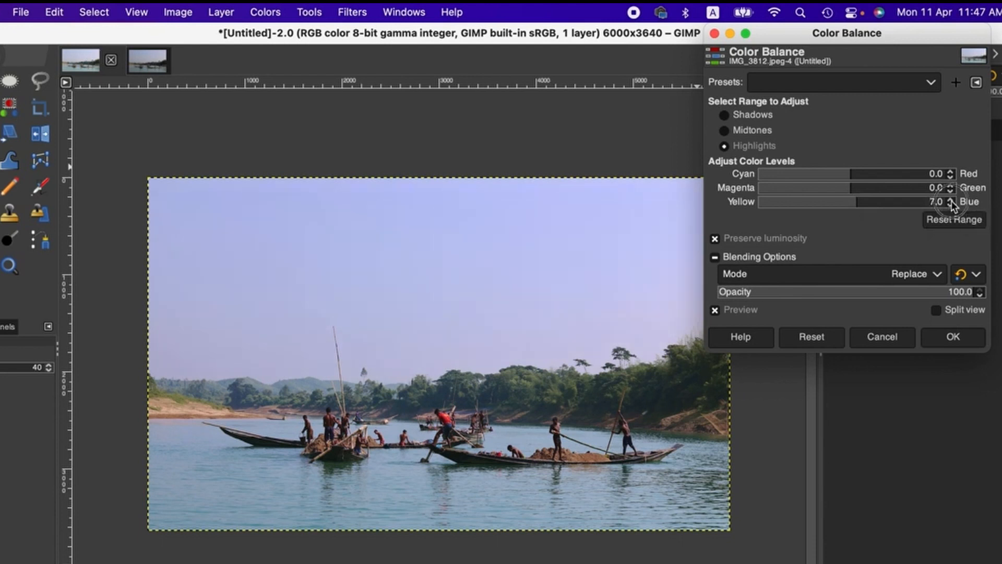
left_click(950, 200)
left_click(951, 200)
Compare the color balance change with the unadjusted photo in split view, and apply the adjustment
left_click(935, 310)
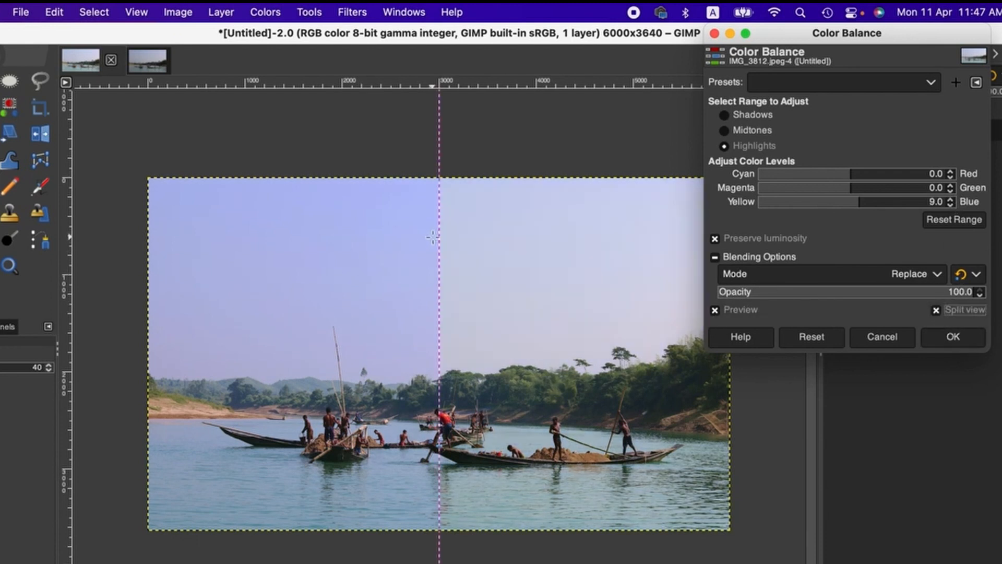
left_click_drag(437, 232, 419, 250)
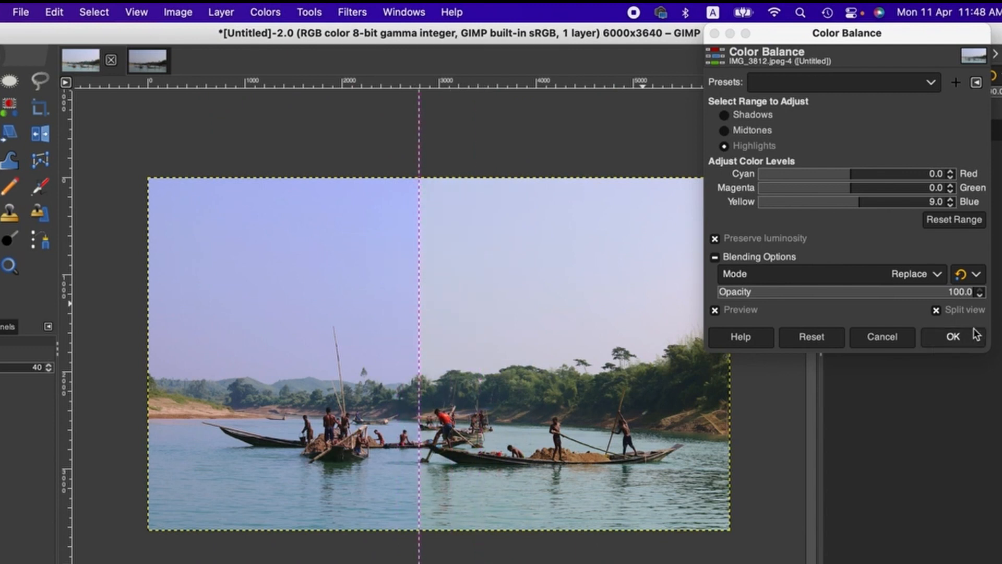
left_click(955, 337)
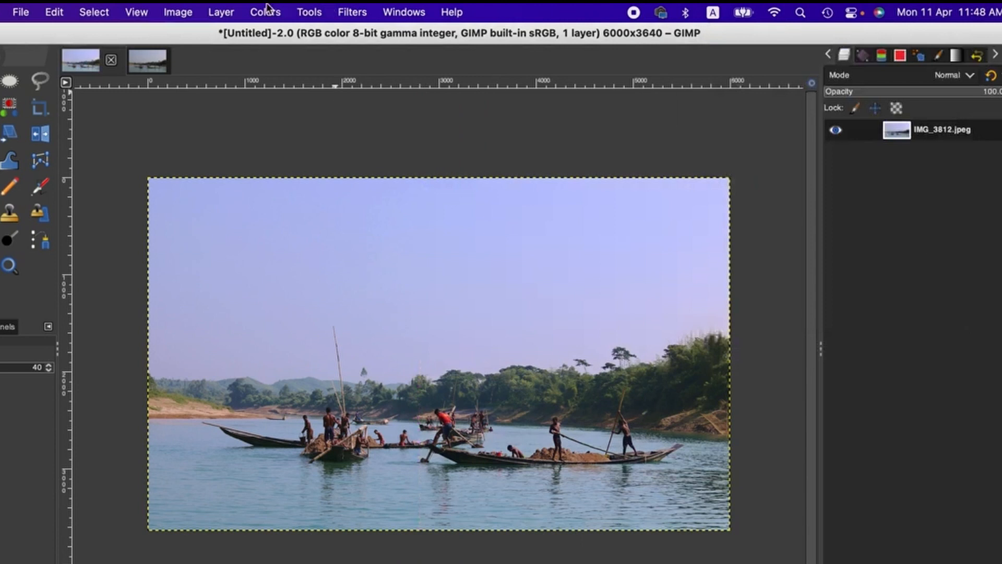
Open Color Temperature for the photo and set the original temperature to 6711.5 and the intended temperature to 6394.2
left_click(267, 11)
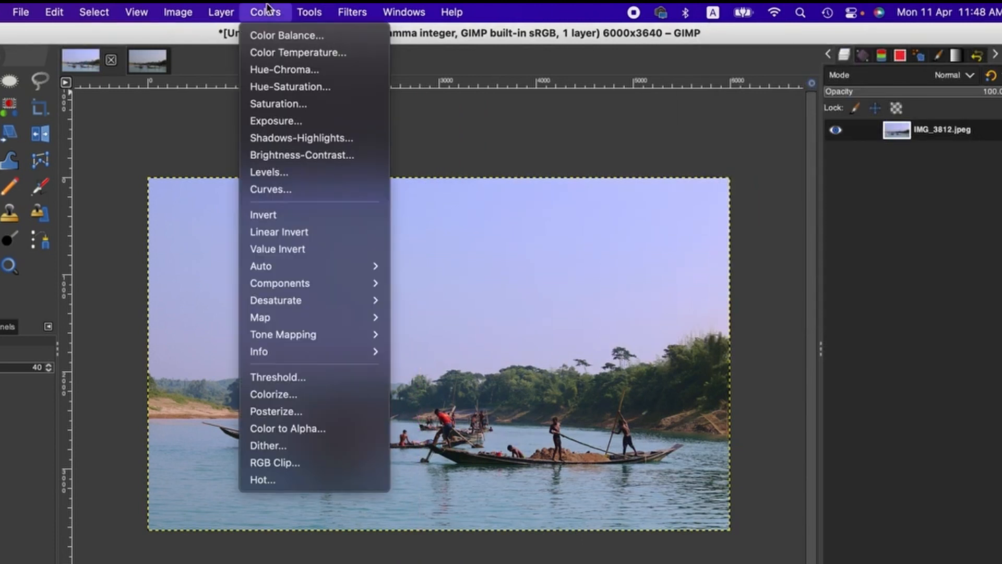
left_click(287, 52)
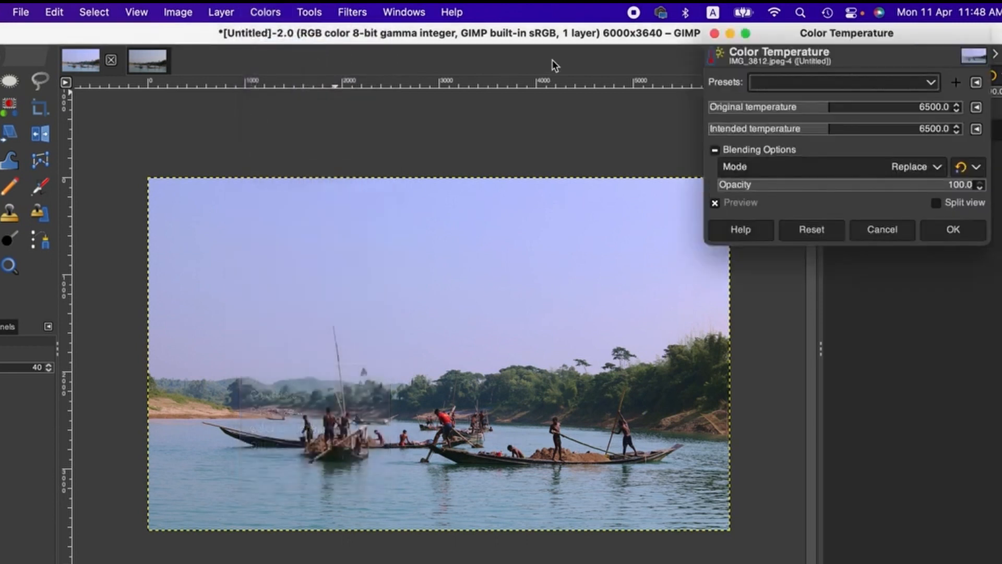
left_click(835, 104)
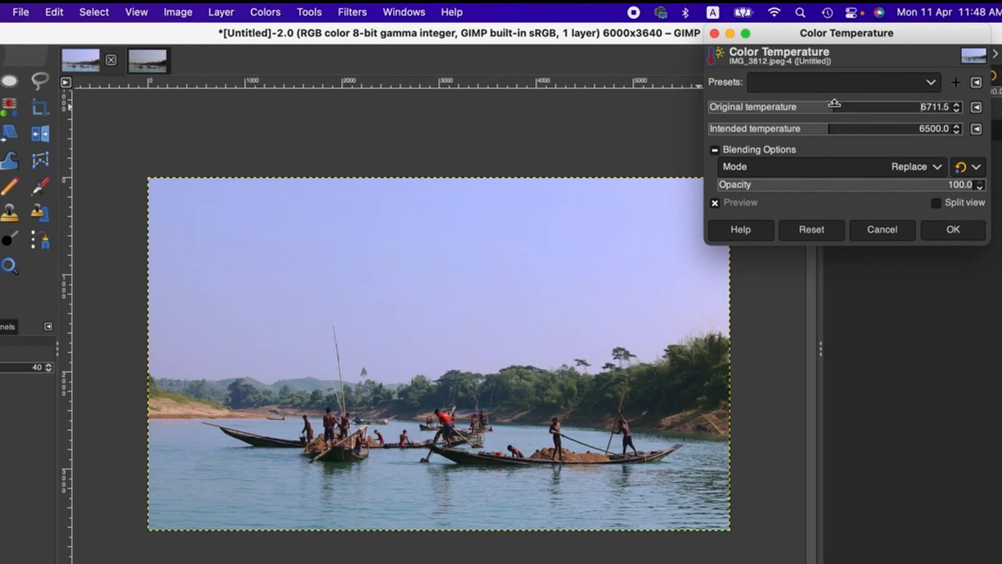
left_click(825, 126)
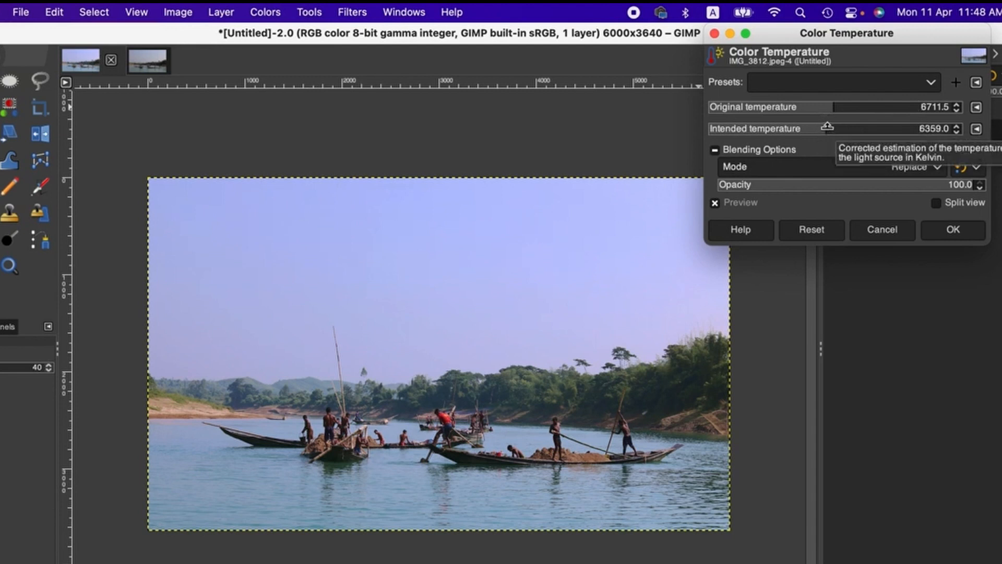
left_click(827, 127)
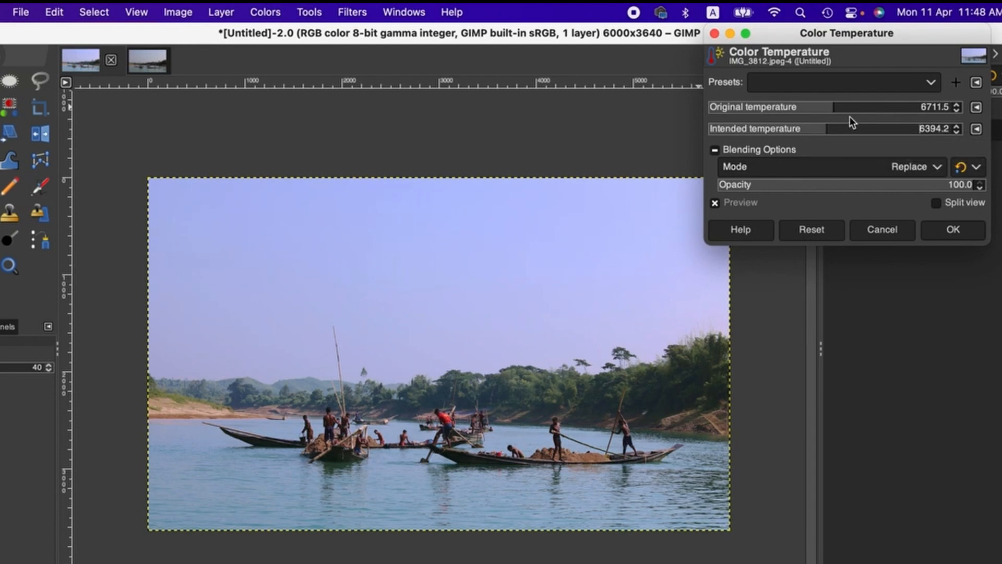
Compare the color temperature change in split view by moving the dividing line across the photo, and apply the adjustment
left_click(936, 203)
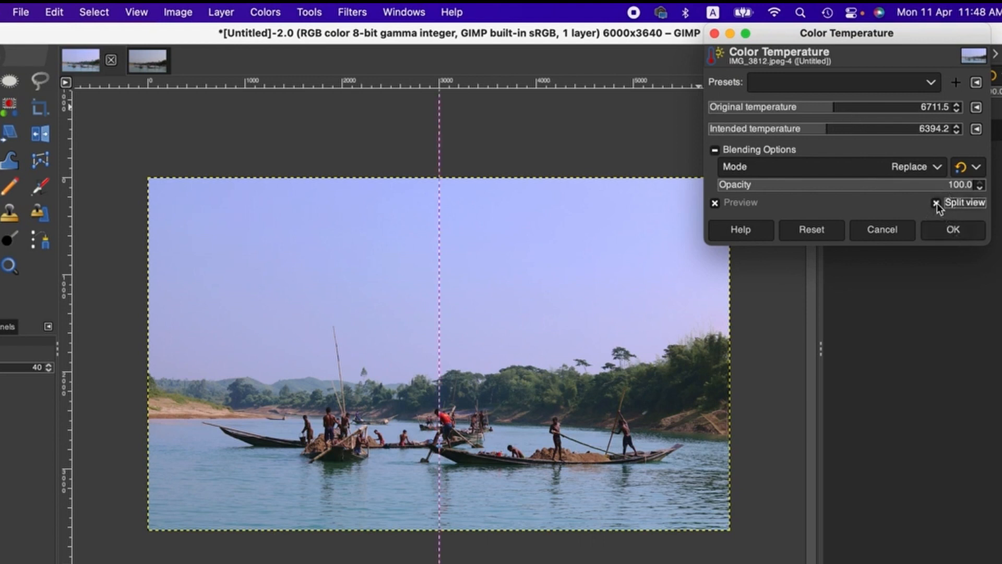
left_click(438, 194)
left_click_drag(437, 195, 673, 207)
left_click(953, 230)
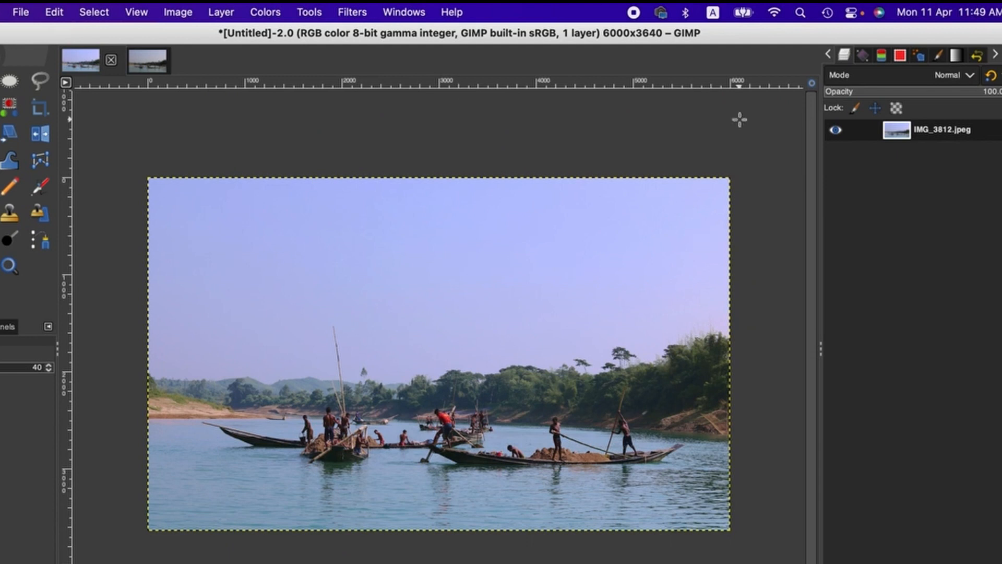
Raise the photo's saturation scale to 1.082 and apply the adjustment
left_click(265, 10)
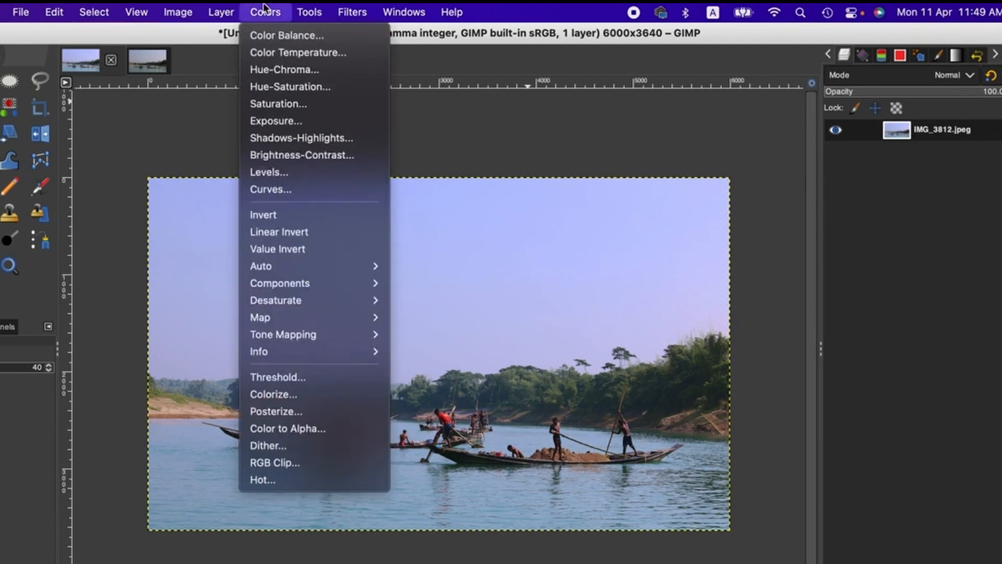
left_click(274, 99)
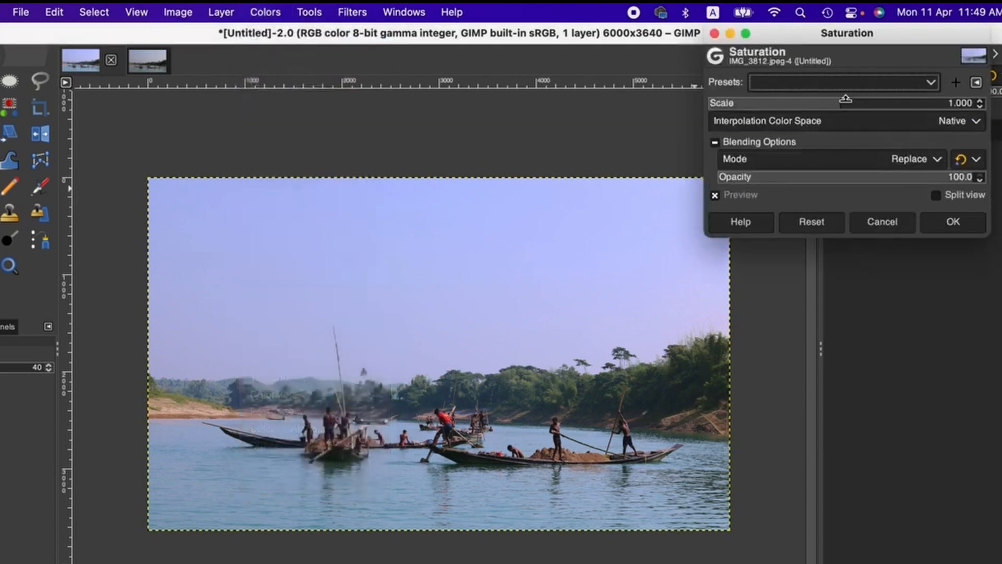
left_click_drag(846, 100, 852, 100)
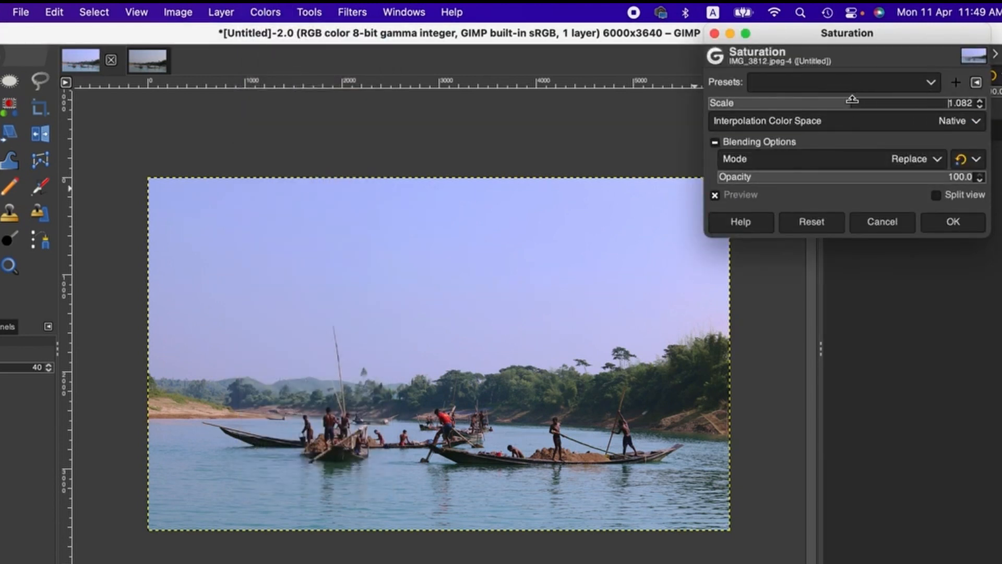
left_click(949, 224)
Open Brightness-Contrast for the photo and set the contrast to 6, keeping the brightness at 0
left_click(254, 10)
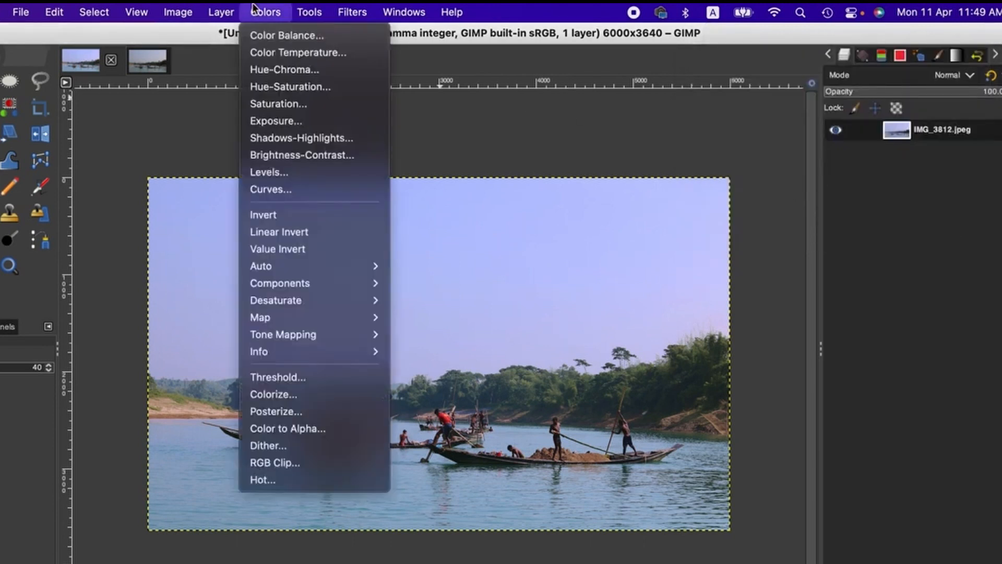
left_click(321, 157)
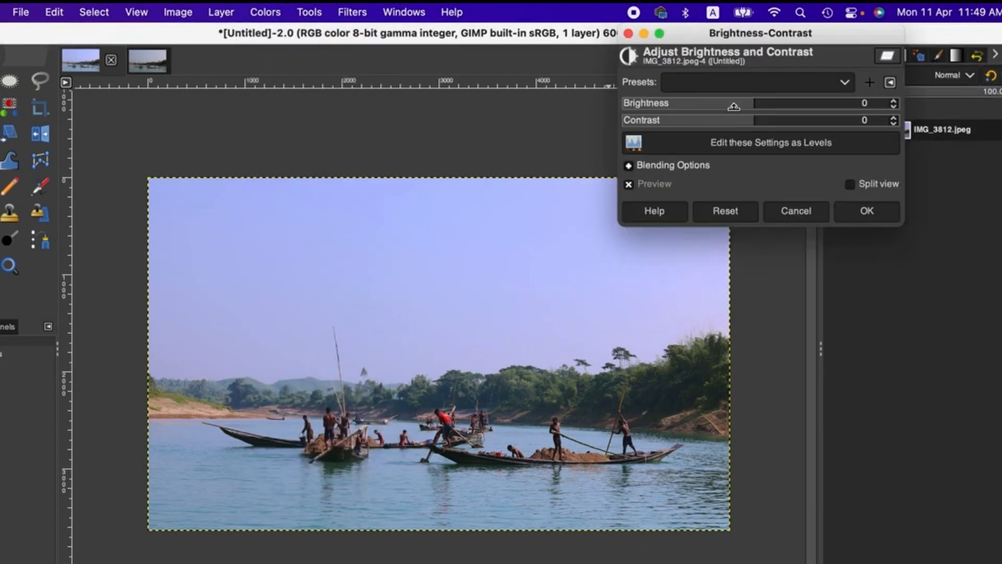
left_click(894, 118)
left_click(894, 118)
left_click(894, 118)
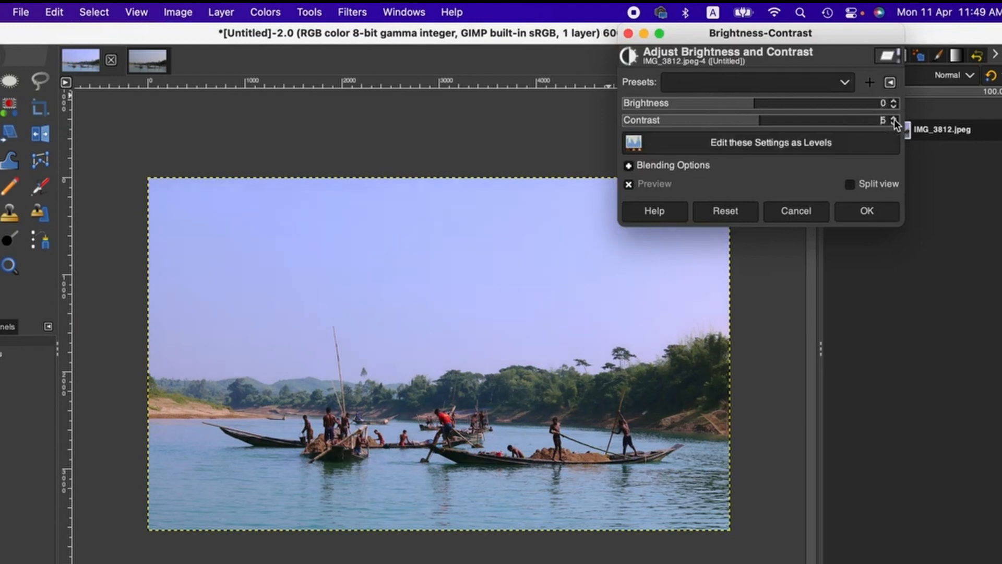
left_click(895, 119)
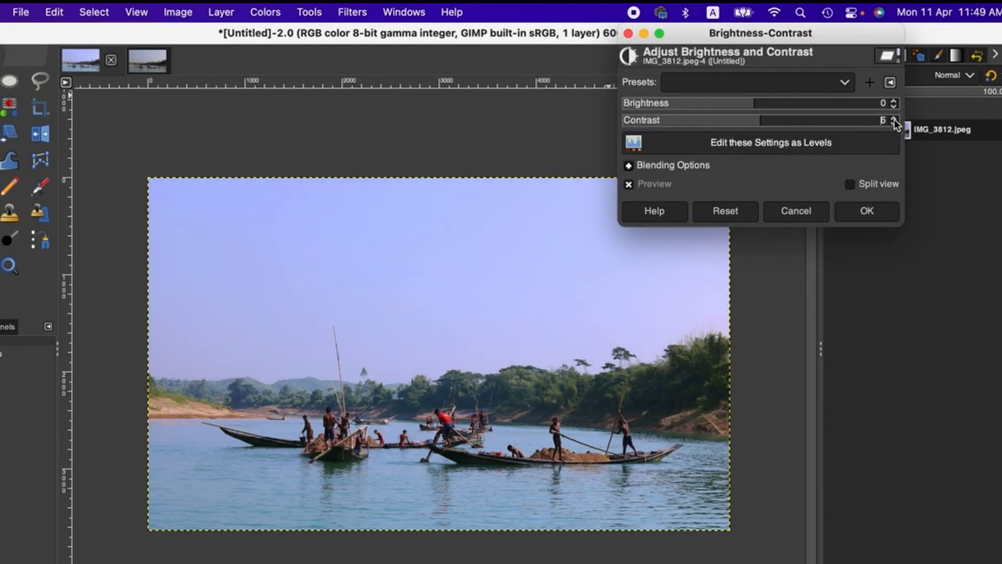
Compare the contrast change in split view across the photo, and apply the adjustment
left_click(850, 184)
left_click_drag(454, 297, 761, 310)
left_click(870, 211)
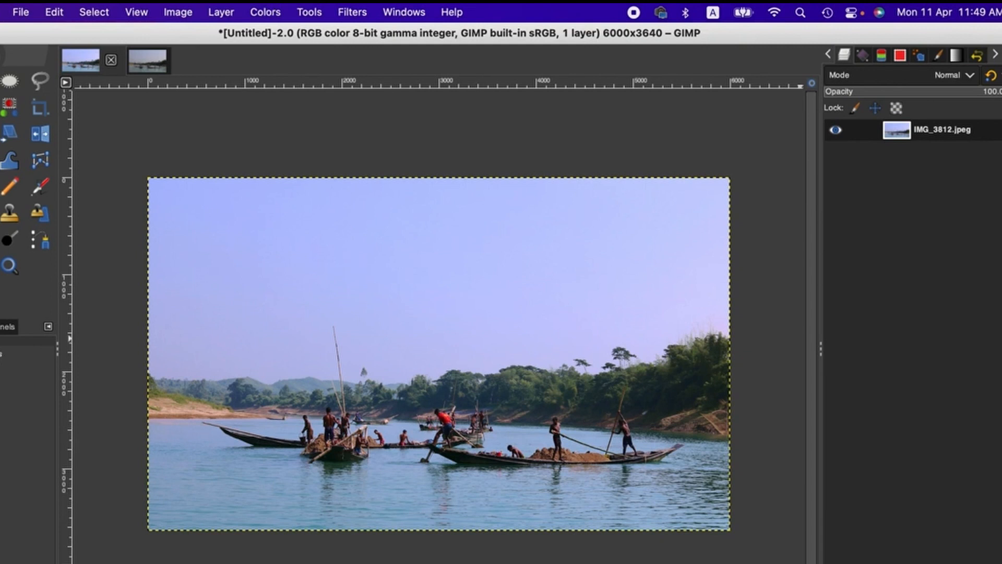
Duplicate the photo layer and open the High Pass filter for the copy
key("shift+super+d")
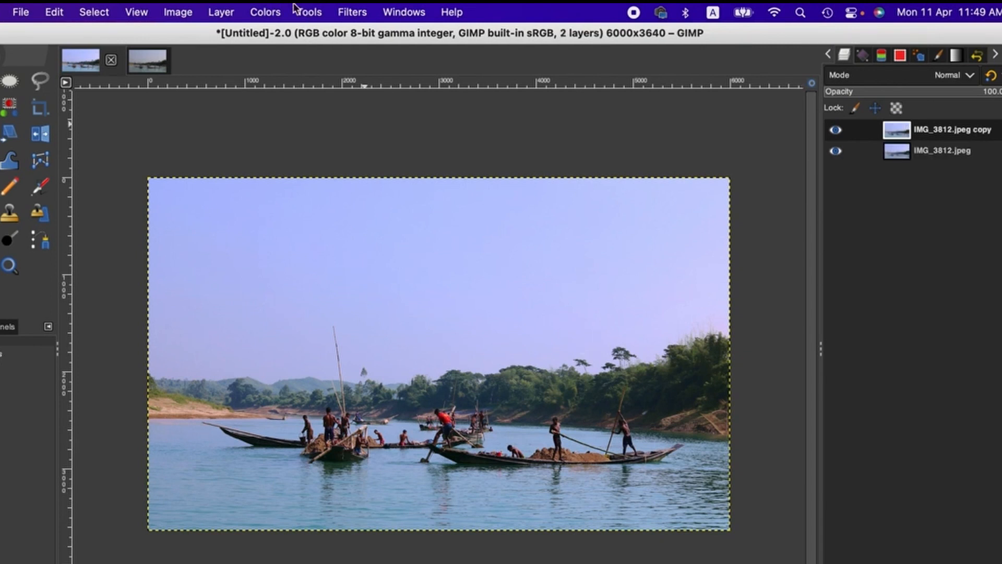
left_click(360, 10)
mouse_move(391, 130)
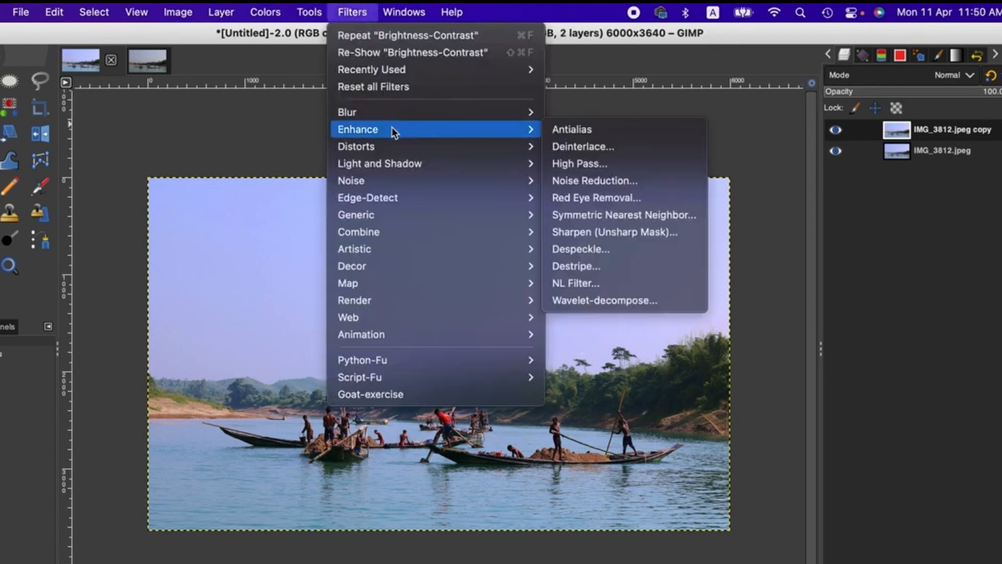
left_click(609, 162)
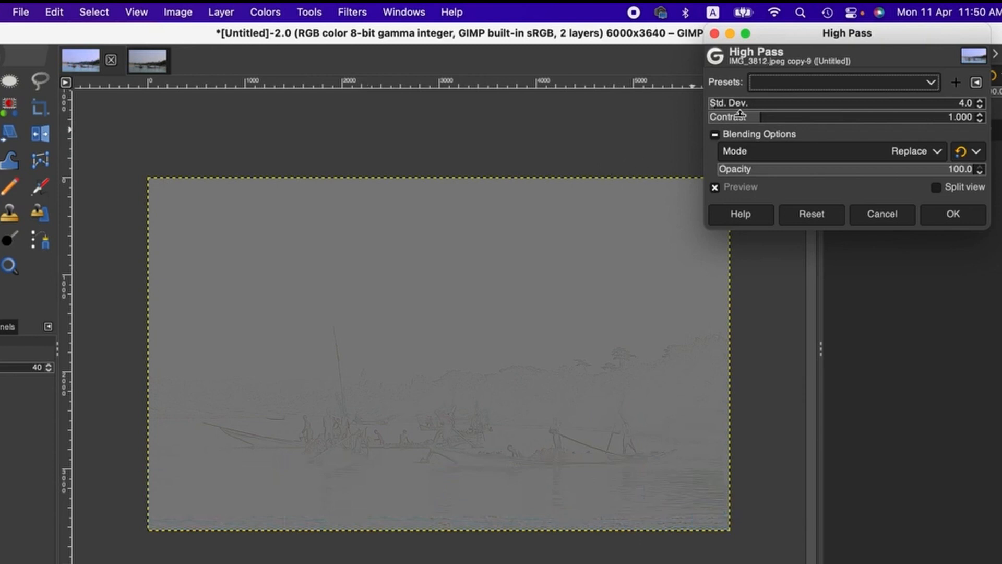
Try High Pass standard deviations of 6.0 and 5.0, set the value to 4.0, and apply the filter to the layer copy
left_click(980, 101)
left_click(980, 102)
left_click(981, 101)
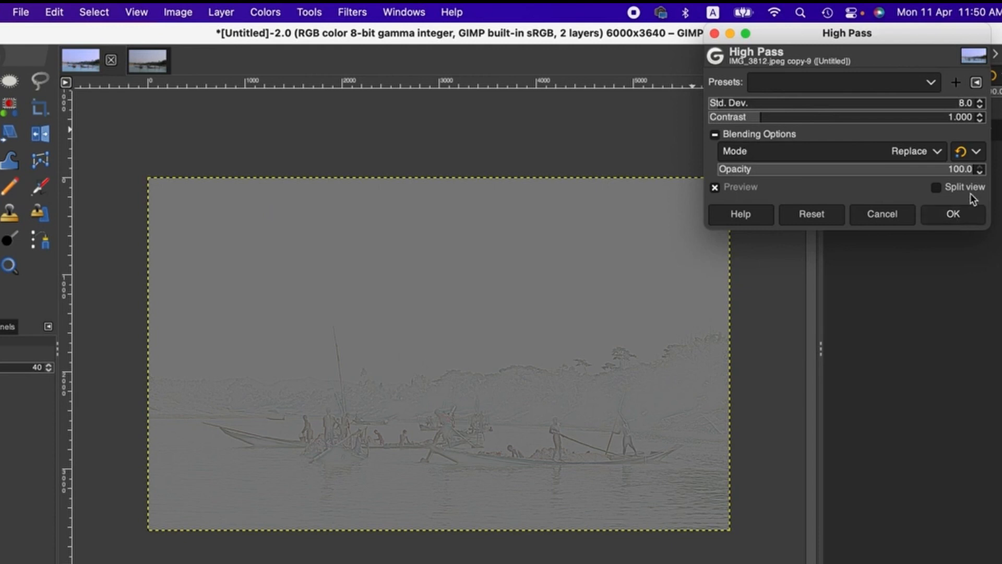
left_click(980, 105)
left_click(980, 108)
left_click(959, 215)
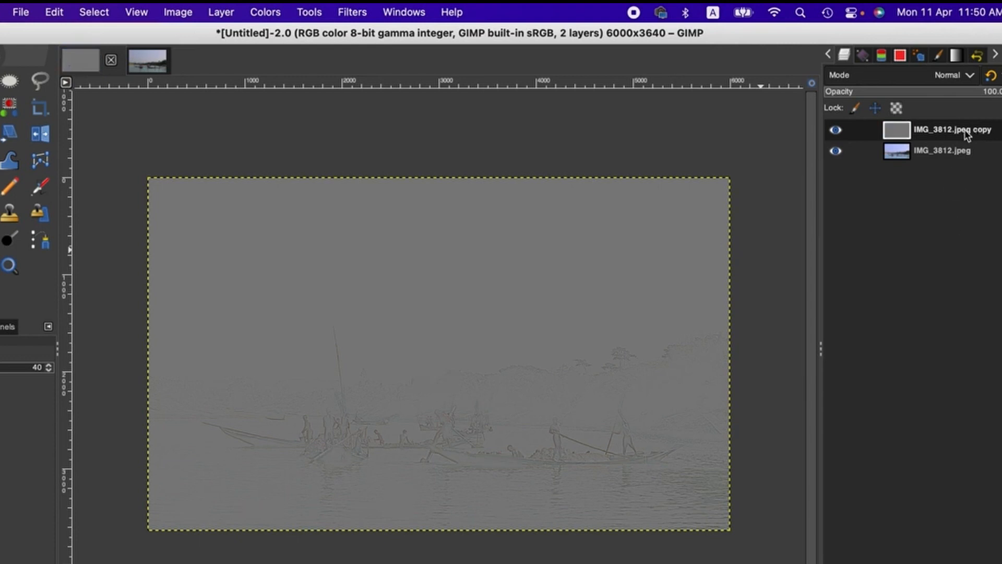
Set the High Pass layer copy's blend mode to Overlay and compare the boats with and without it at 50% zoom
left_click(927, 79)
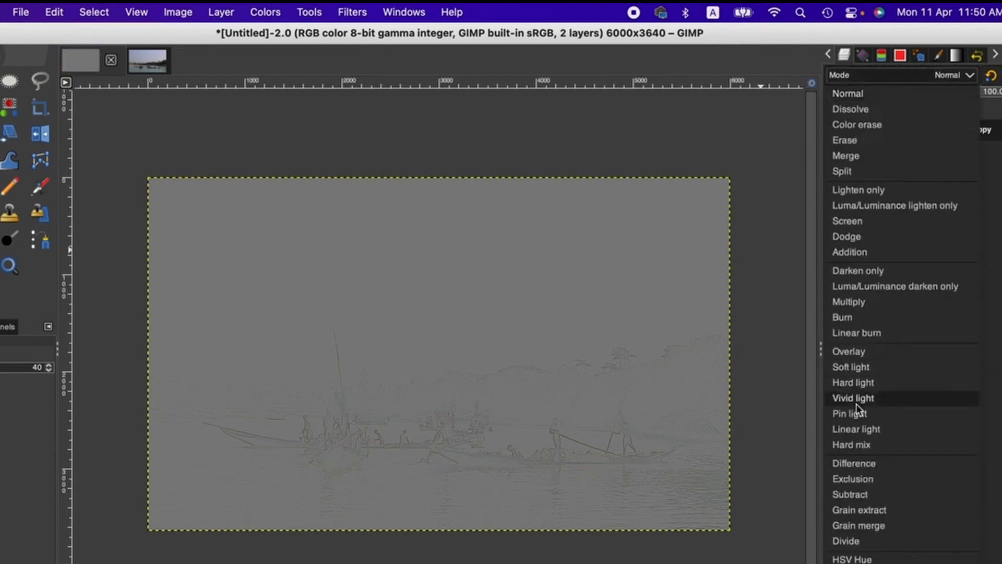
left_click(878, 348)
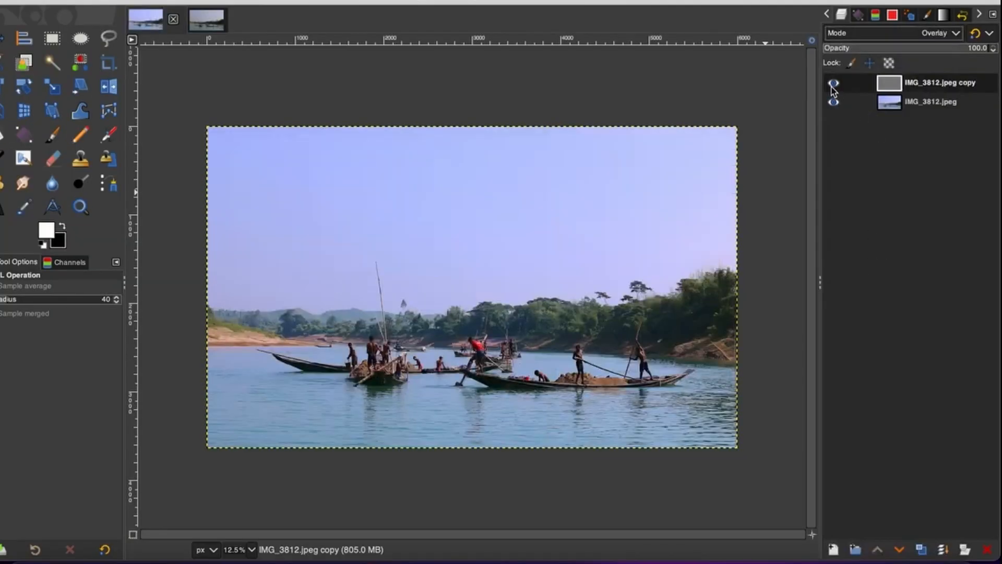
left_click(251, 549)
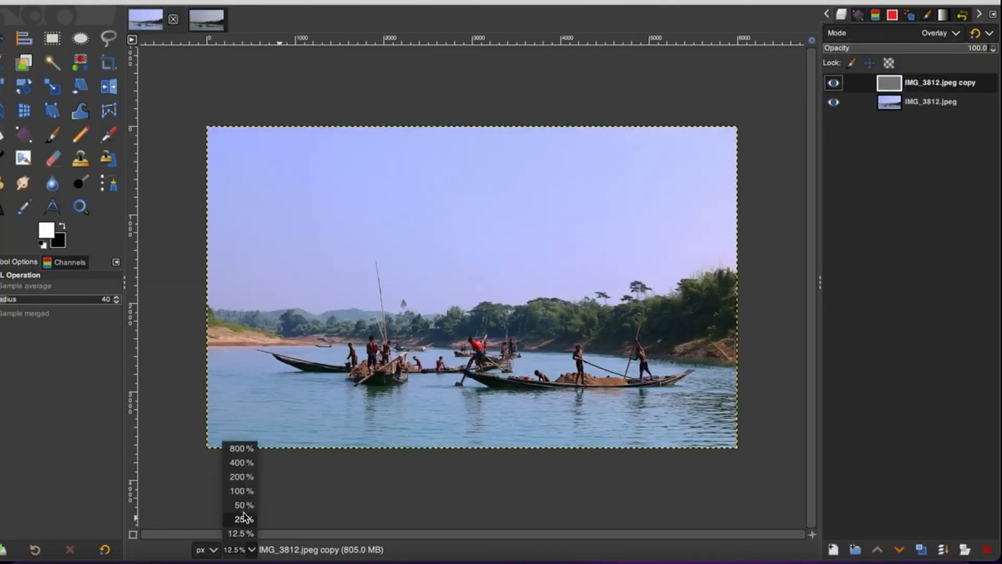
left_click(241, 509)
scroll(288, 486, "down", 7)
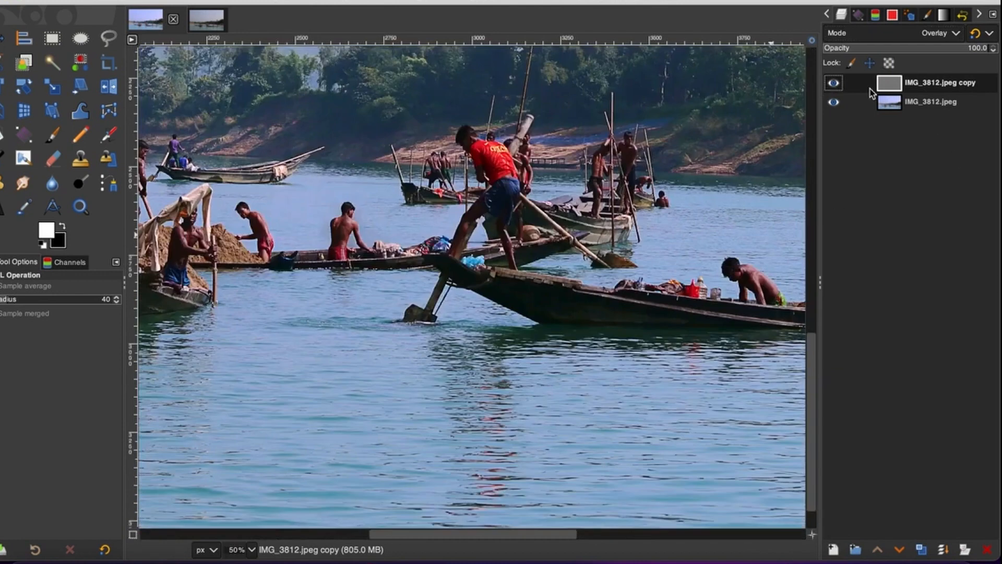
left_click(841, 82)
left_click(840, 82)
left_click(840, 82)
left_click(840, 82)
left_click(840, 82)
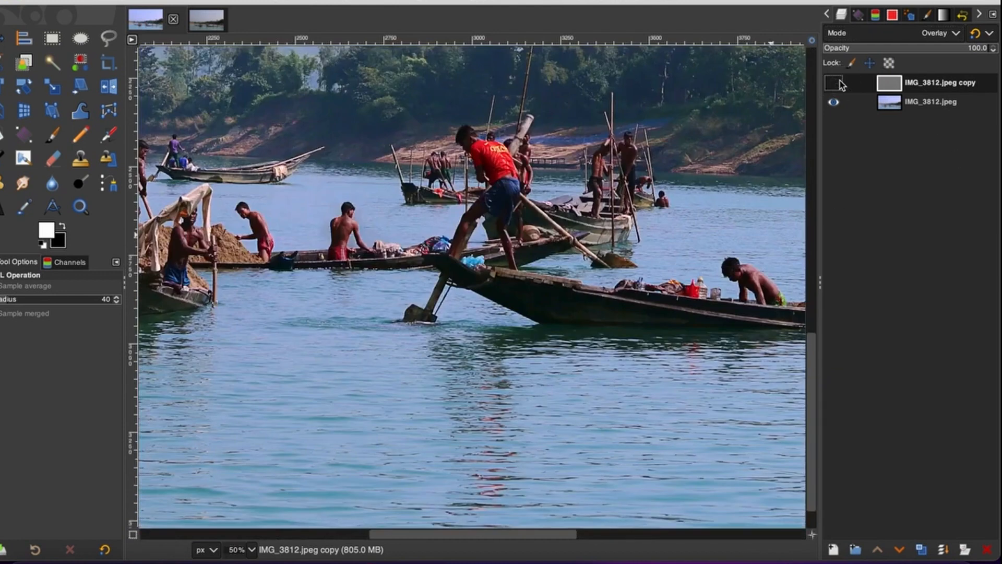
Show the High Pass copy again and merge it down into the photo layer, viewing the whole image at 12.5%
left_click(252, 549)
left_click(247, 518)
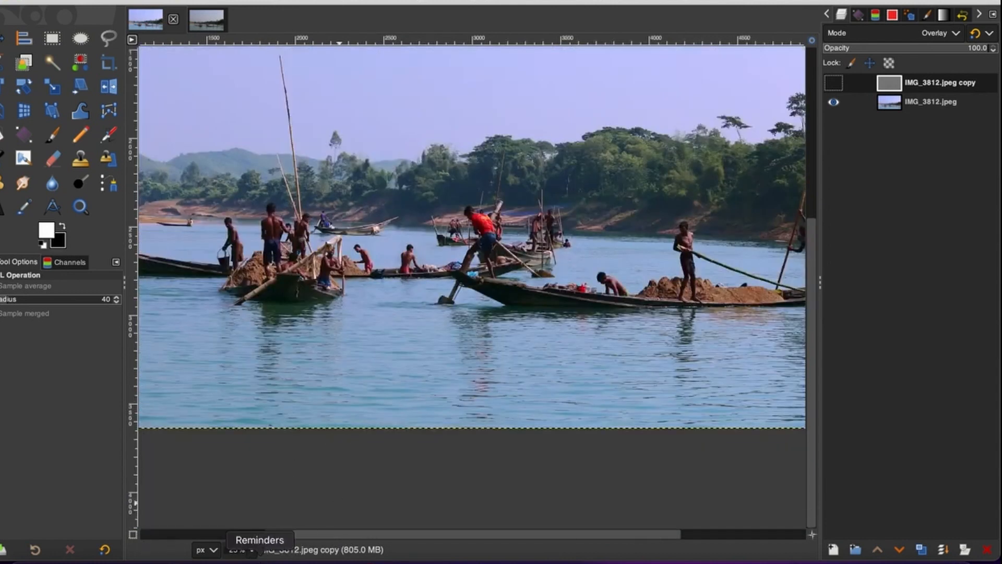
left_click(253, 549)
left_click(247, 529)
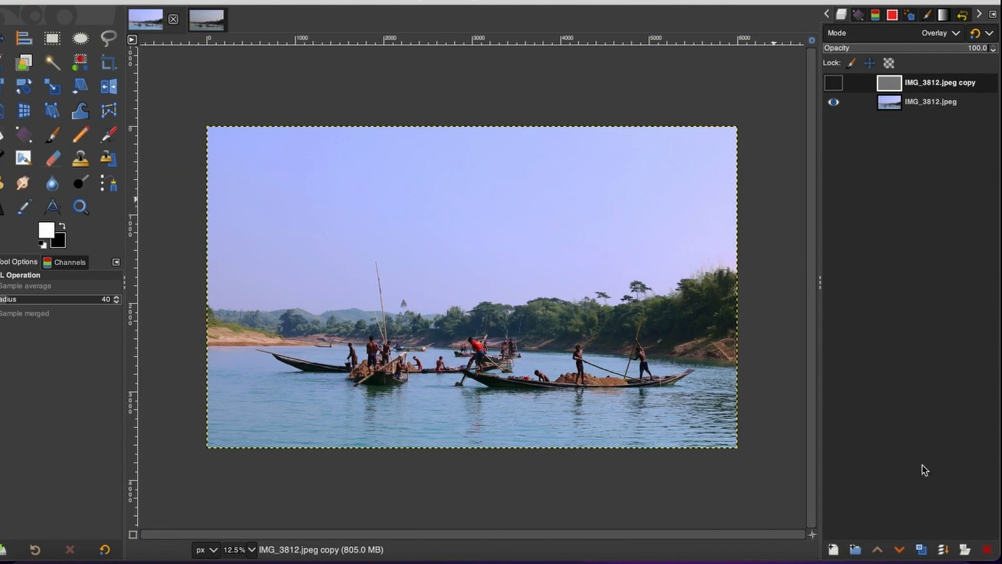
left_click(946, 555)
left_click(943, 551)
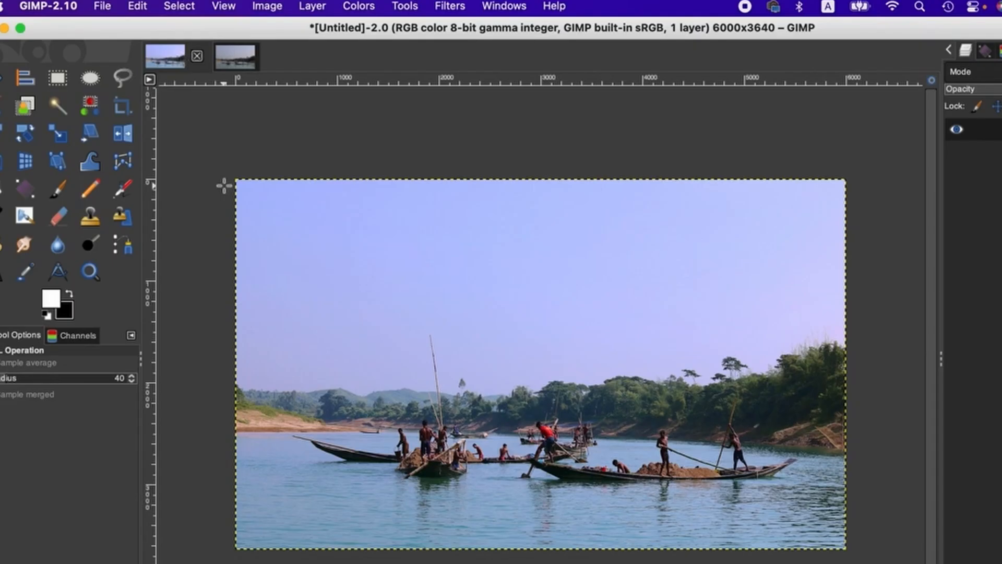
Compare the edited river photo with the unedited version in the other open image, ending on the edited one
left_click(241, 66)
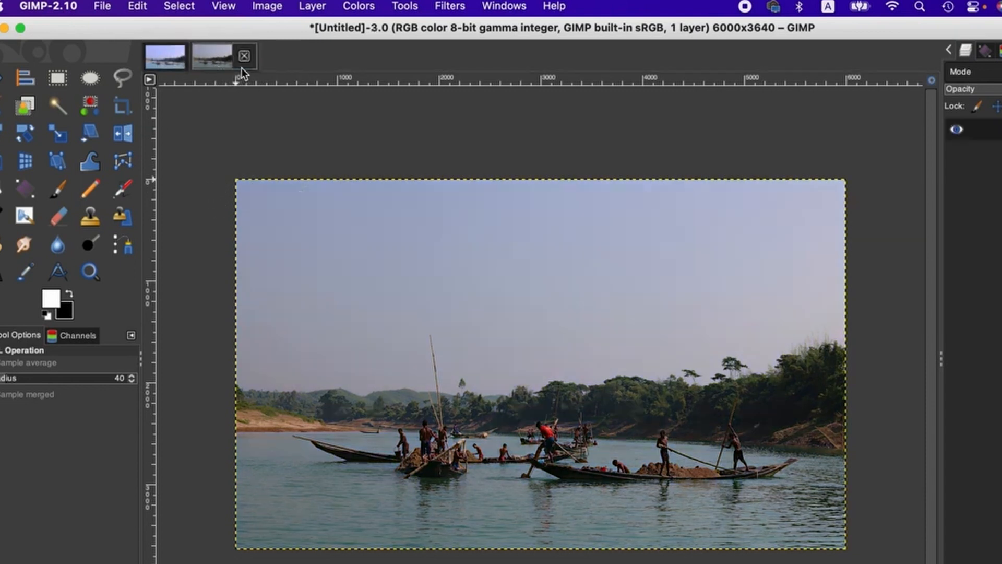
left_click(166, 55)
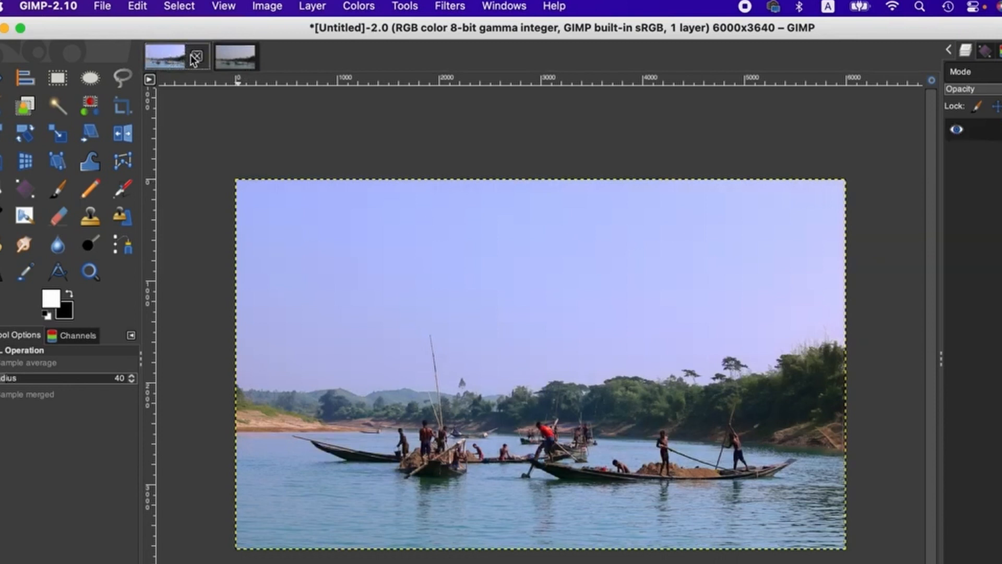
left_click(224, 58)
left_click(174, 64)
left_click(358, 7)
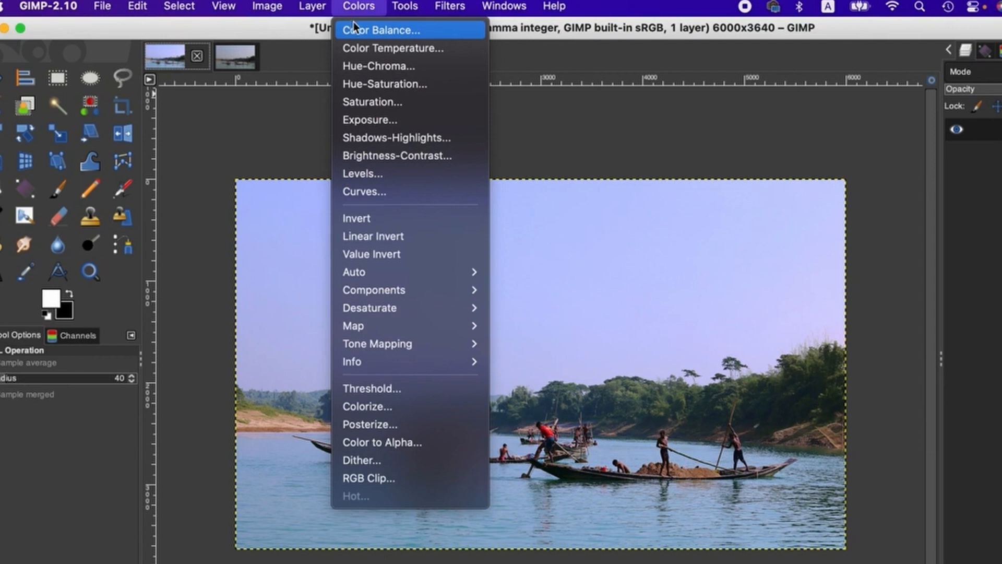
left_click(641, 158)
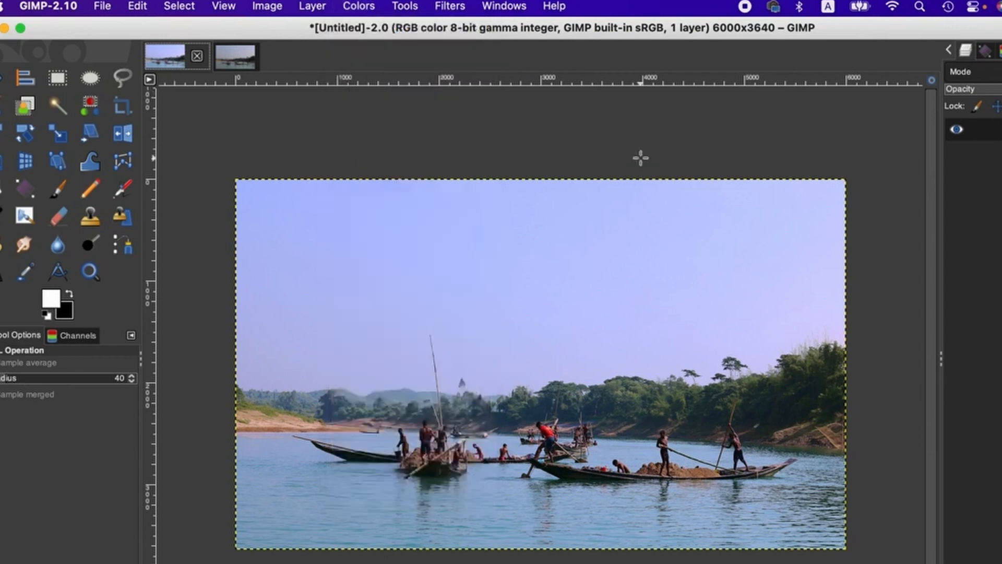